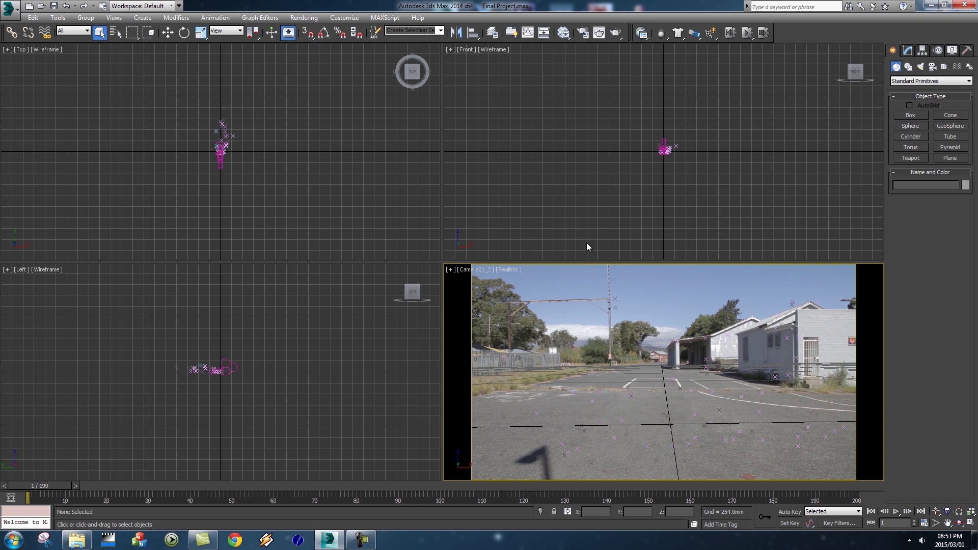
- Bring up the project's 4.1 folder in Windows Explorer over 3ds Max
click(77, 540)
- Browse into 3D_Model > Helicopter, checking its Materials textures folder on the way
drag(529, 81, 594, 74)
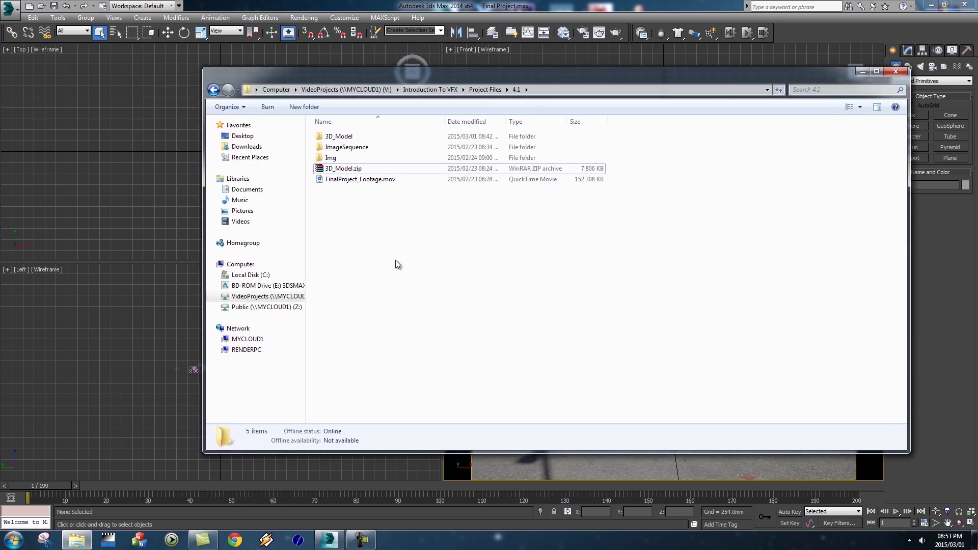
click(339, 168)
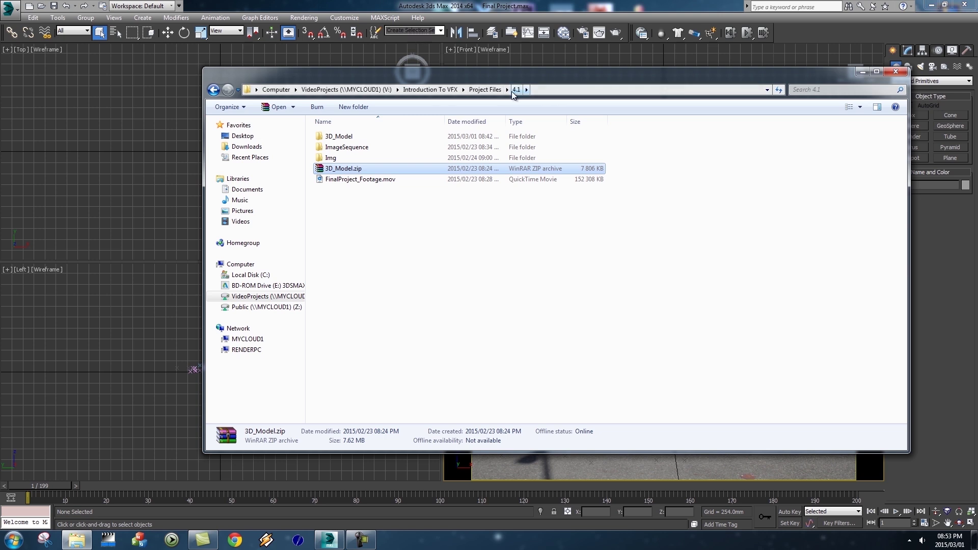
click(400, 204)
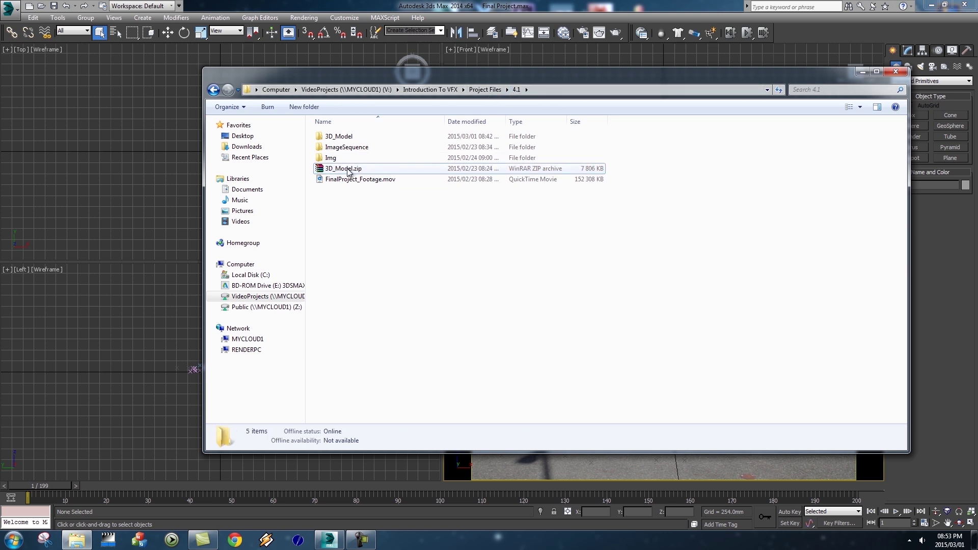
double_click(339, 137)
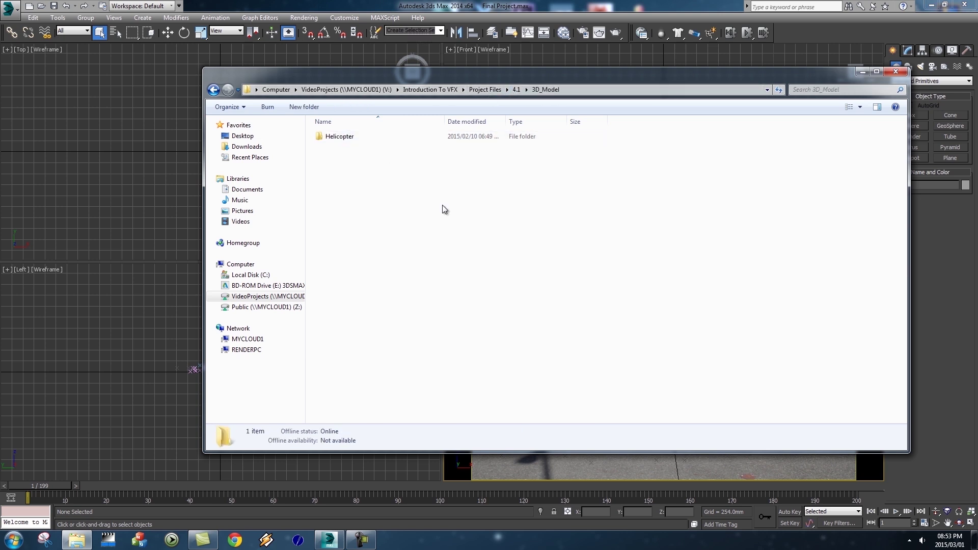
double_click(345, 138)
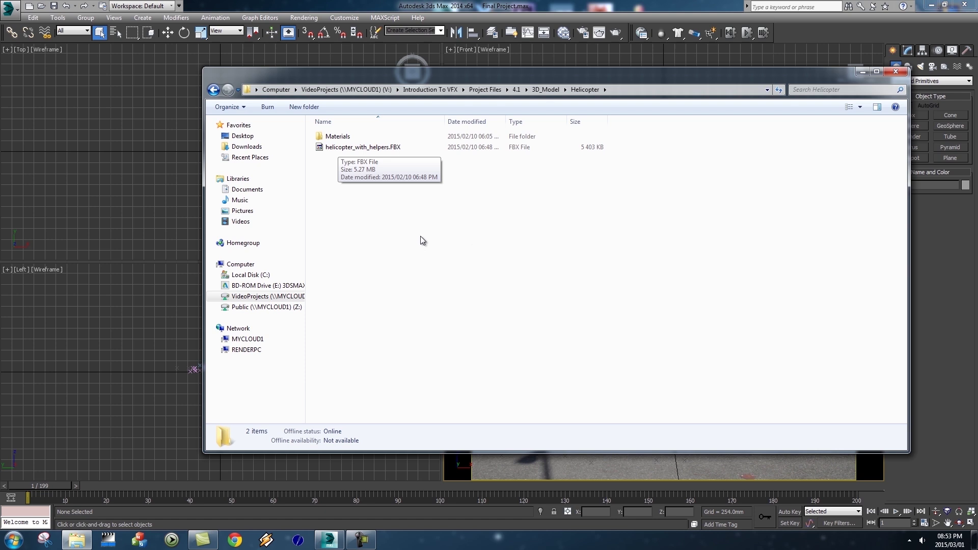
double_click(338, 137)
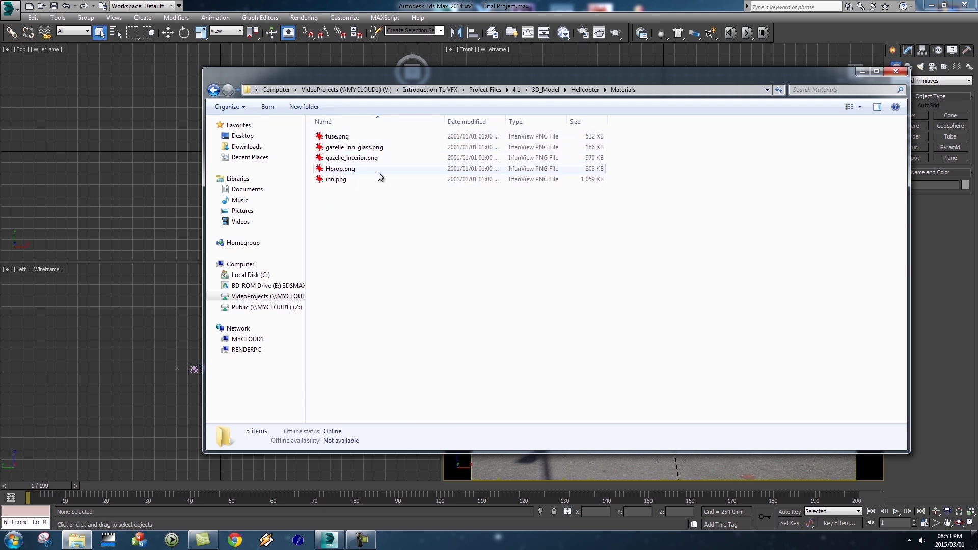
click(588, 90)
- Drag helicopter_with_helpers.FBX into the 3ds Max Camera viewport
drag(746, 75, 550, 71)
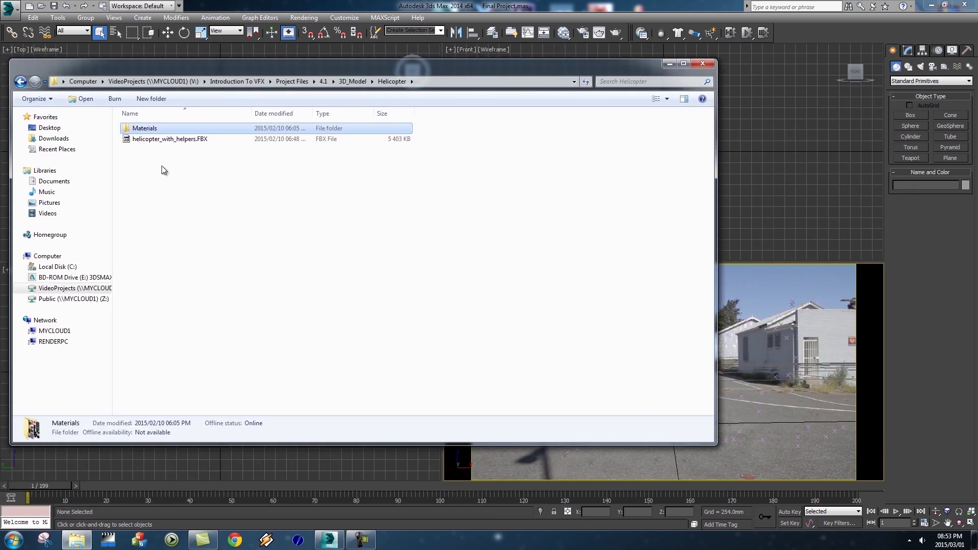
click(166, 140)
drag(135, 141, 769, 351)
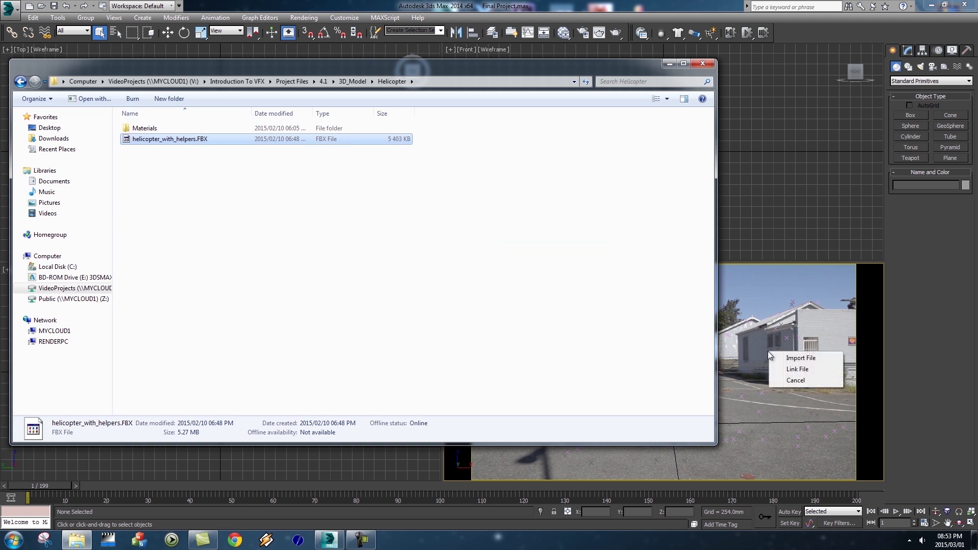
- Import helicopter_with_helpers.FBX, select all its 94 parts, then deselect
click(809, 359)
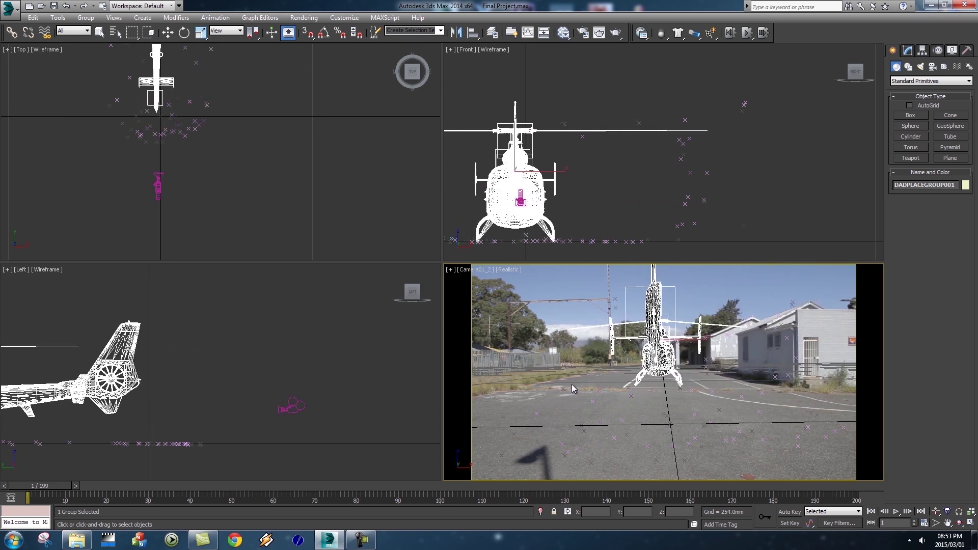
key(ctrl+a)
key(w)
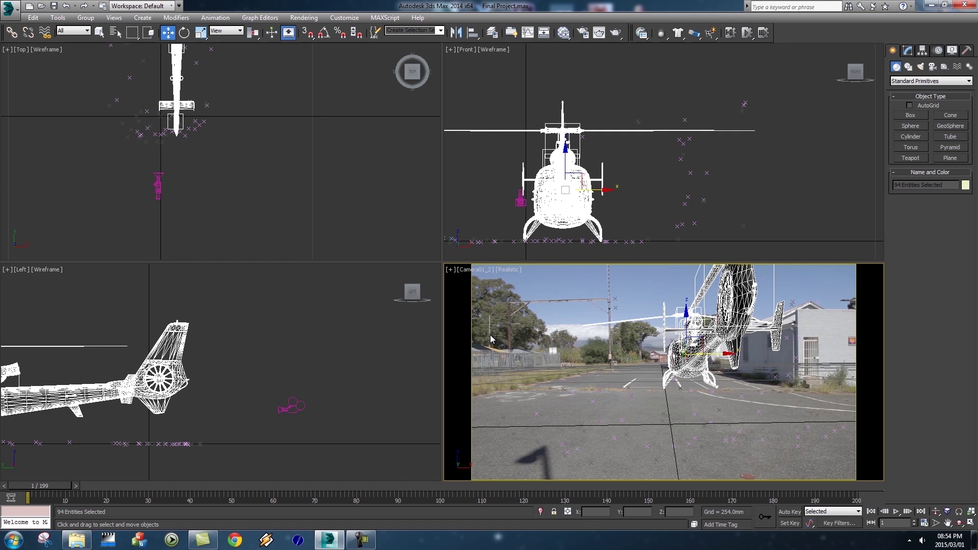
click(460, 323)
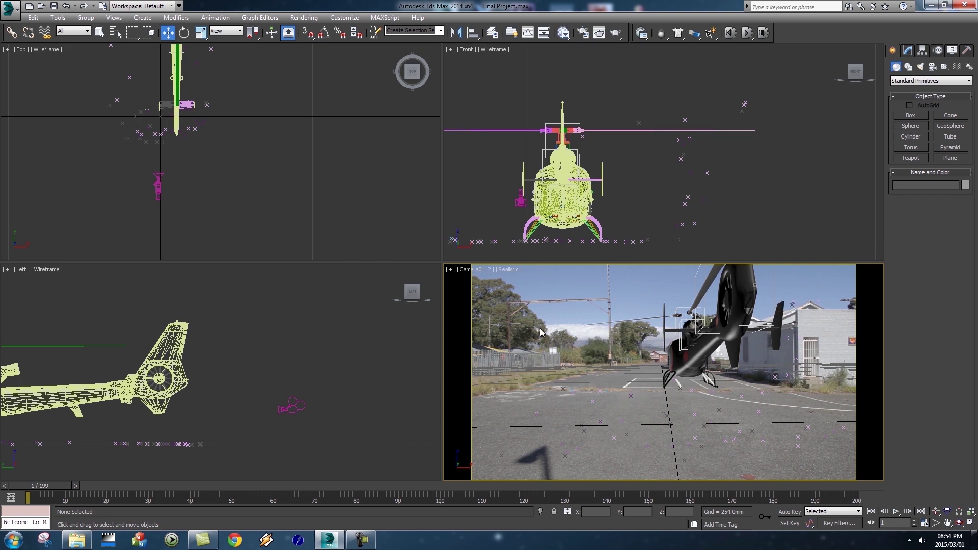
- Show the References > Asset Tracking list, refresh it and widen the Name column
click(14, 14)
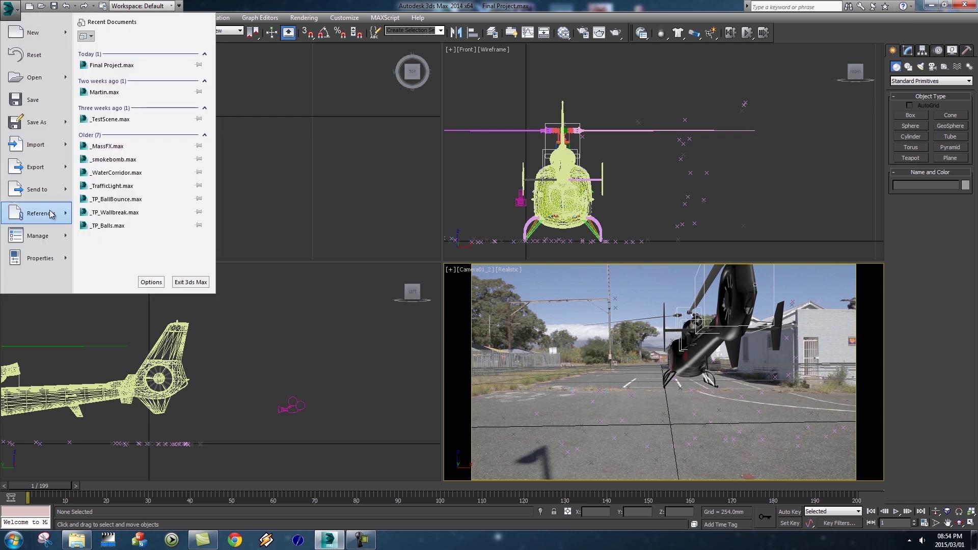
mouse_move(48, 214)
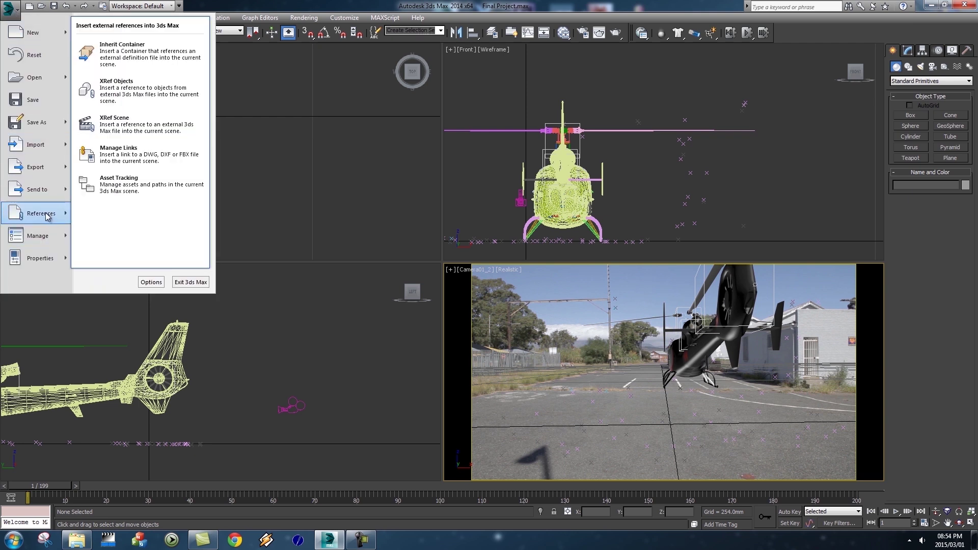
click(104, 186)
drag(296, 112, 458, 112)
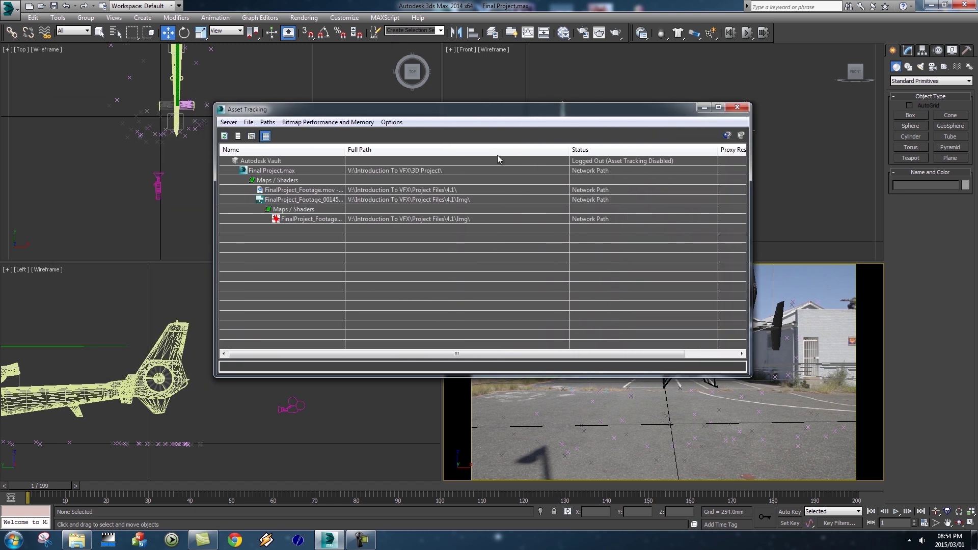
click(224, 136)
drag(346, 151, 380, 151)
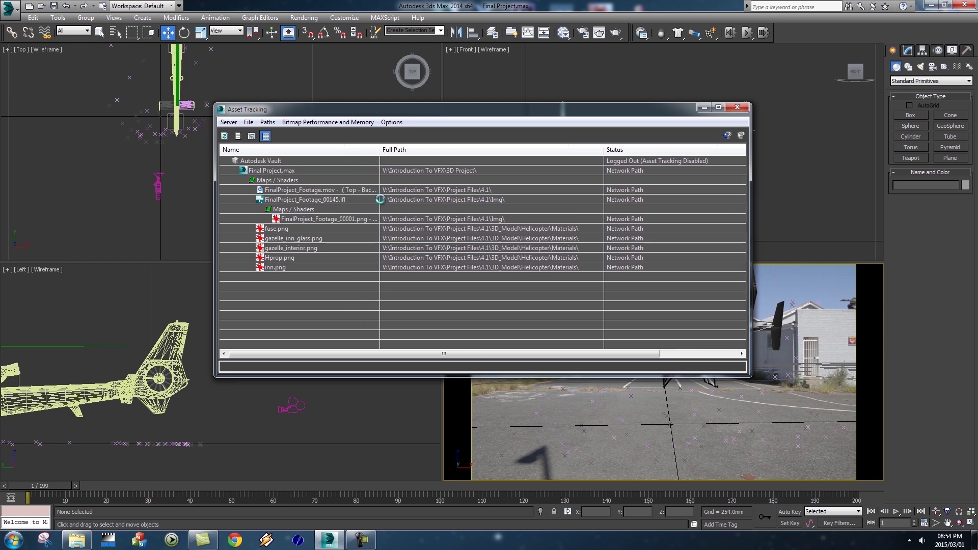
- Inspect the helicopter texture entries, ending with fuse.png selected
click(315, 229)
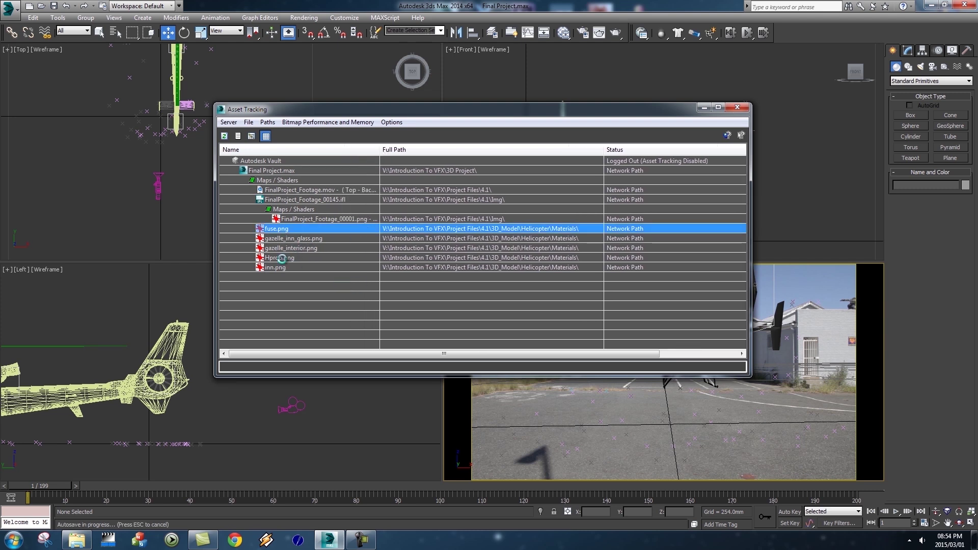
click(404, 219)
click(413, 229)
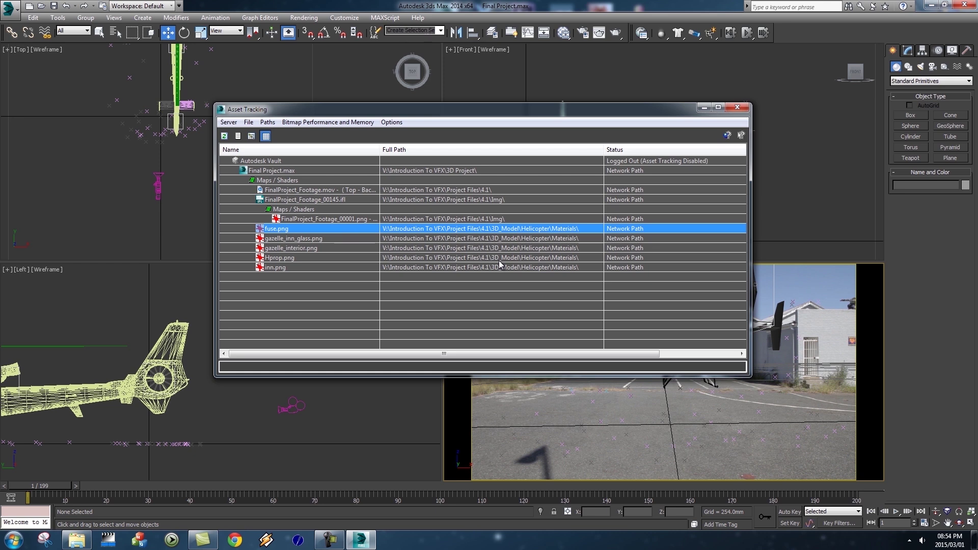
click(543, 268)
click(552, 230)
shift+click(645, 269)
click(628, 292)
click(528, 232)
- Set fuse.png's path to the 4.1\3D_Model\Helicopter\Materials folder
right_click(354, 232)
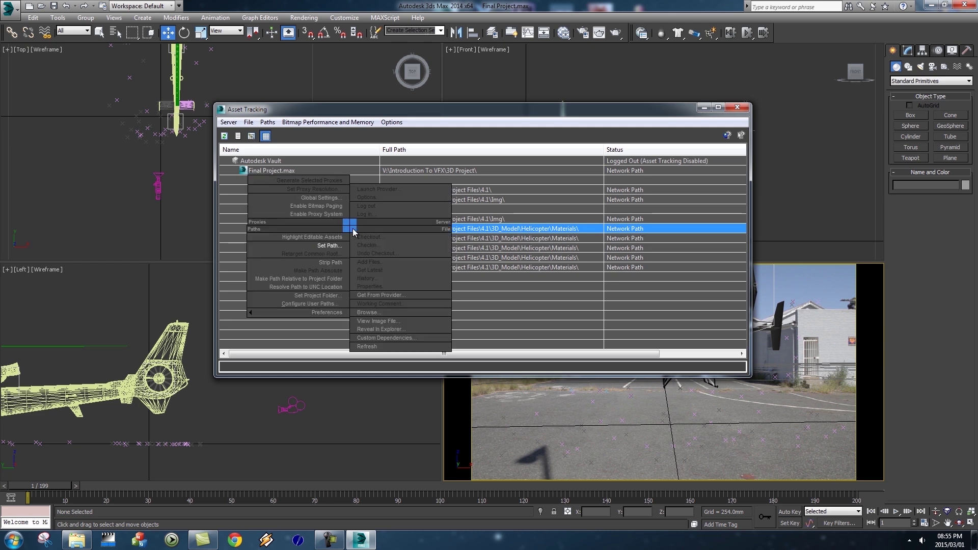
click(337, 245)
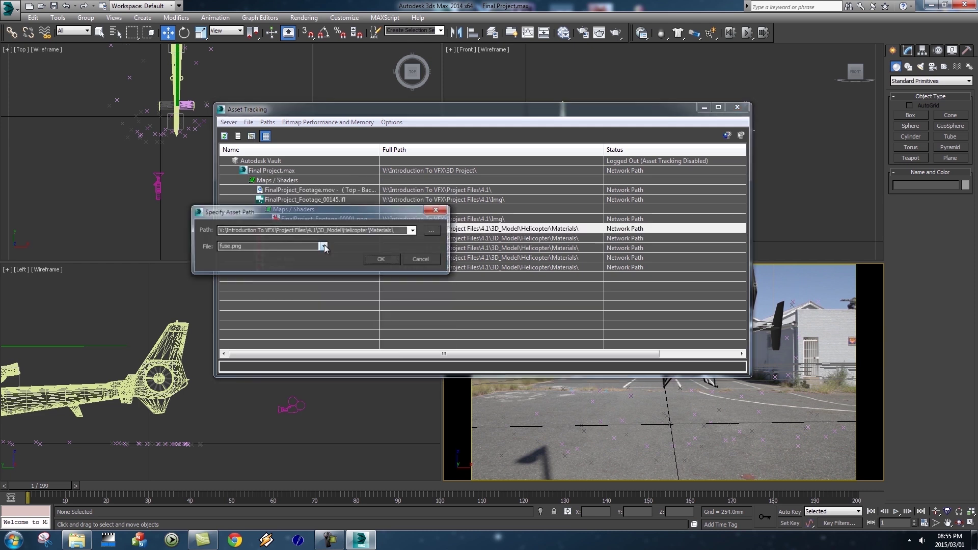
drag(369, 210, 538, 207)
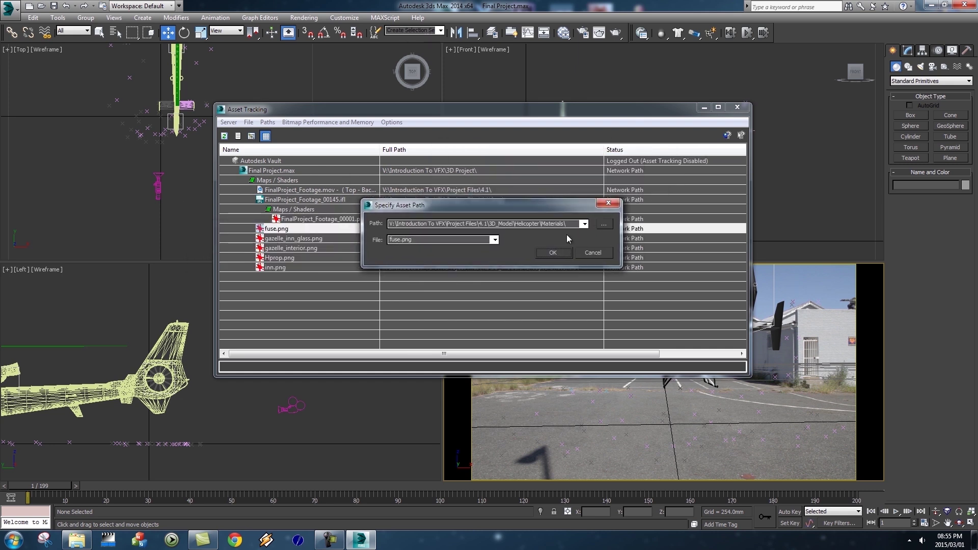
click(604, 225)
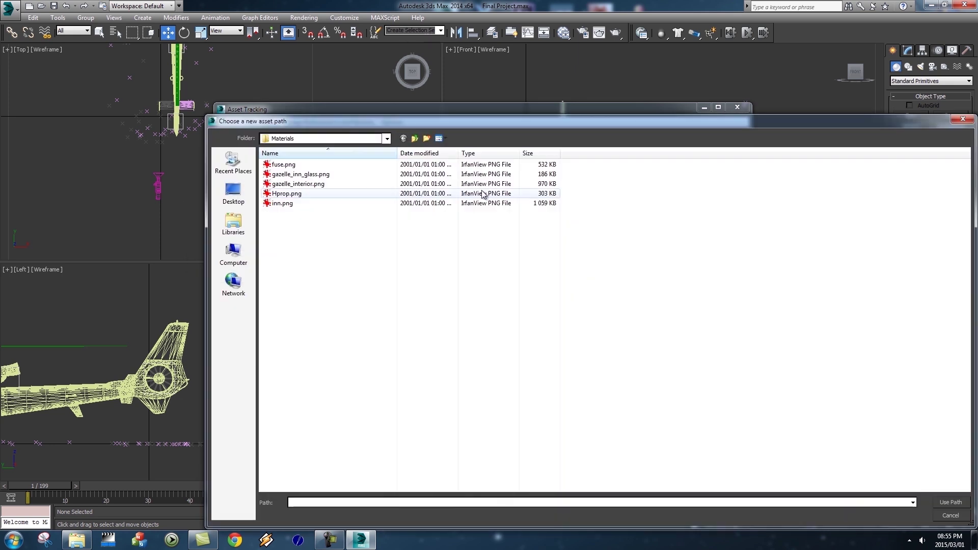
click(416, 139)
click(416, 139)
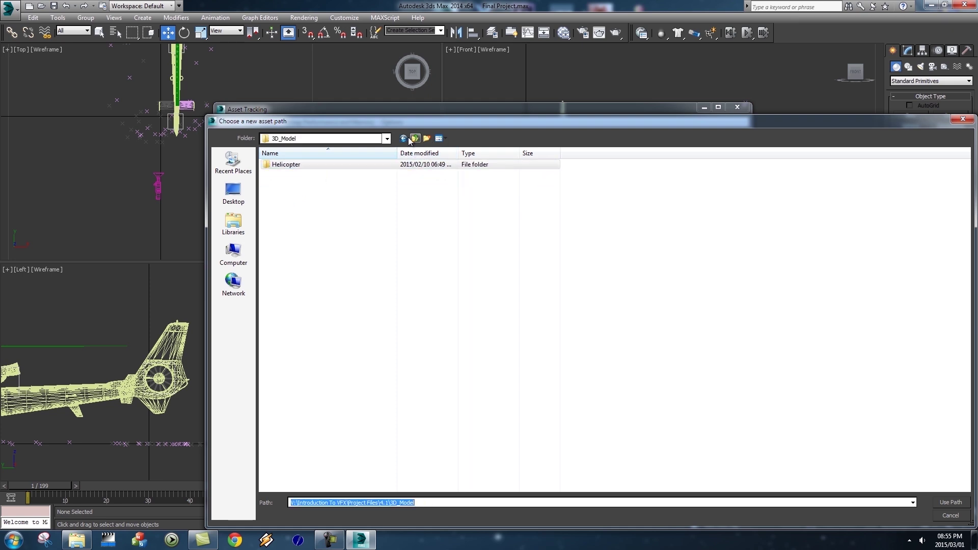
click(416, 139)
double_click(292, 166)
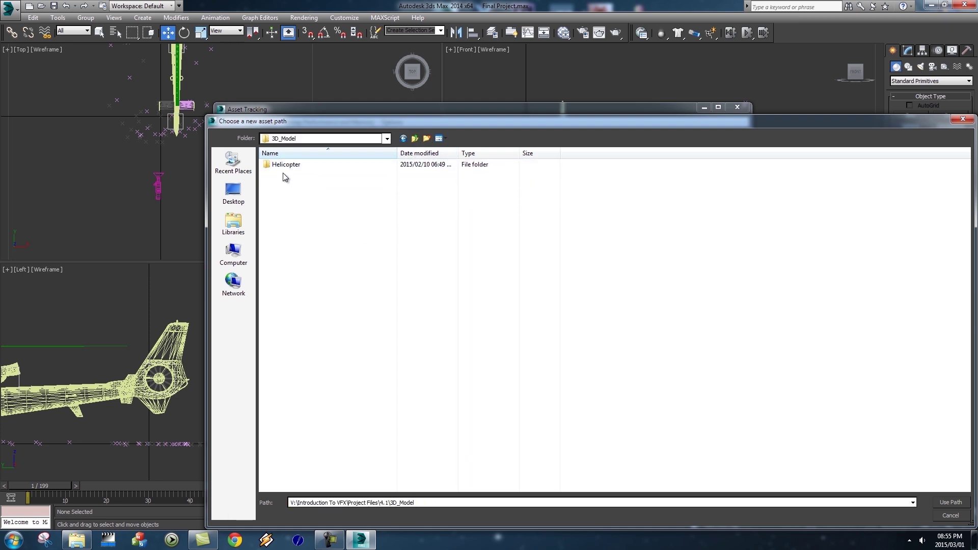
double_click(290, 166)
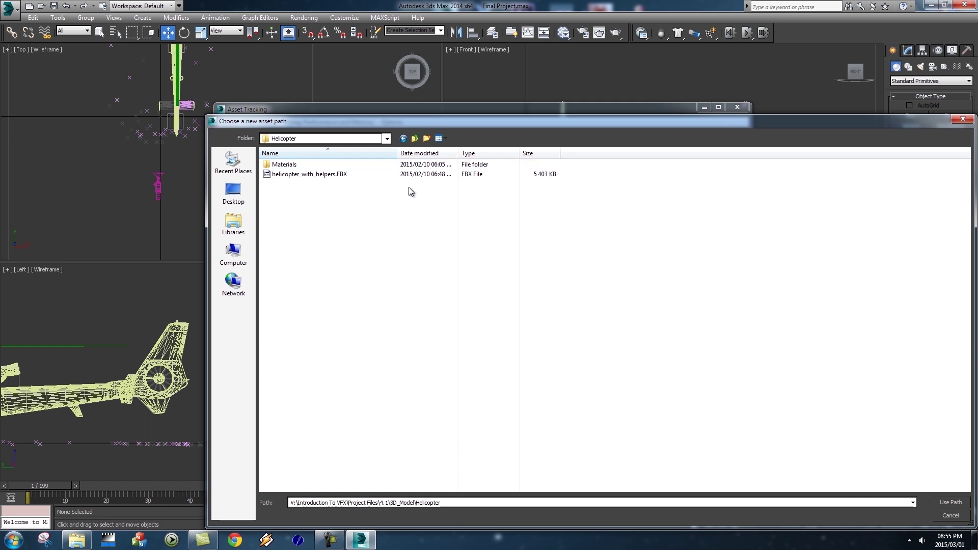
double_click(286, 165)
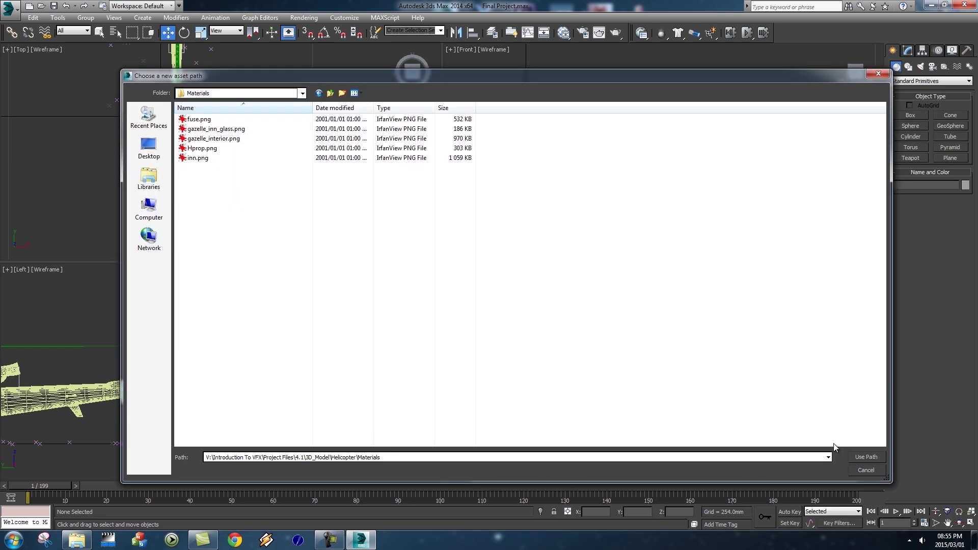
click(867, 457)
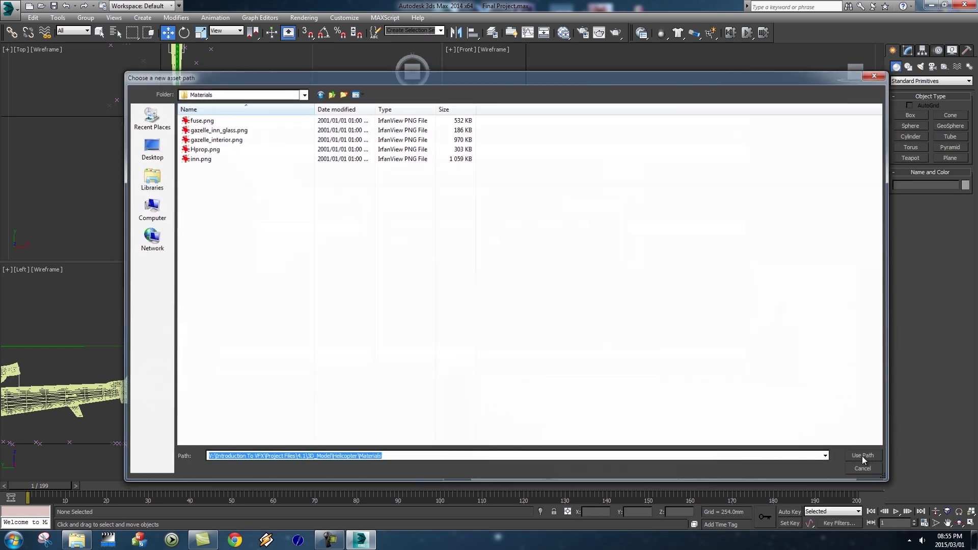
click(554, 253)
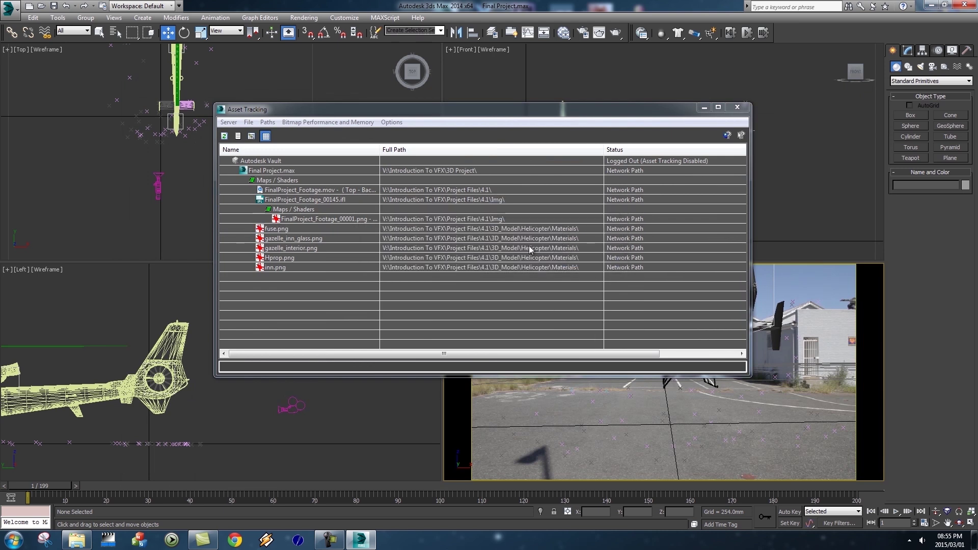
- Select only the gazelle_inn_glass.png texture row
click(384, 229)
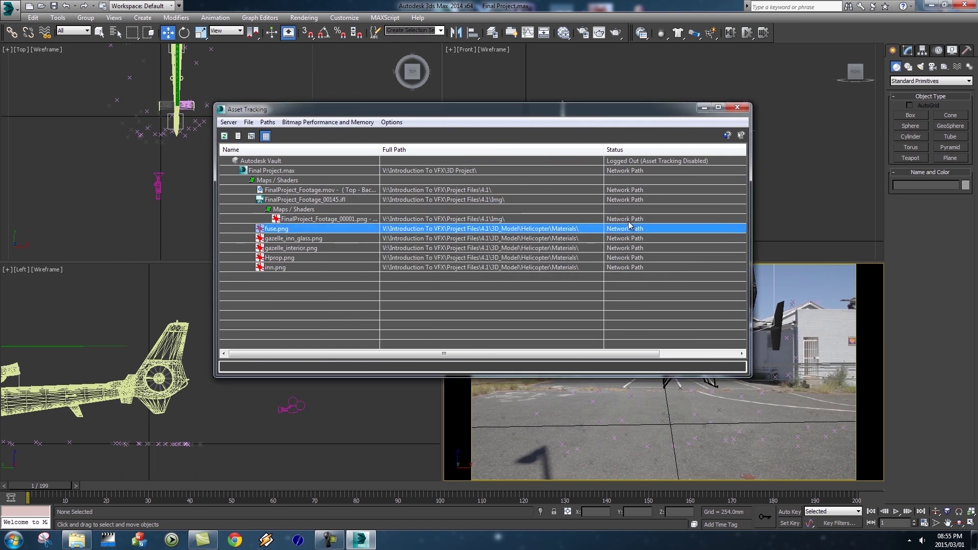
click(488, 238)
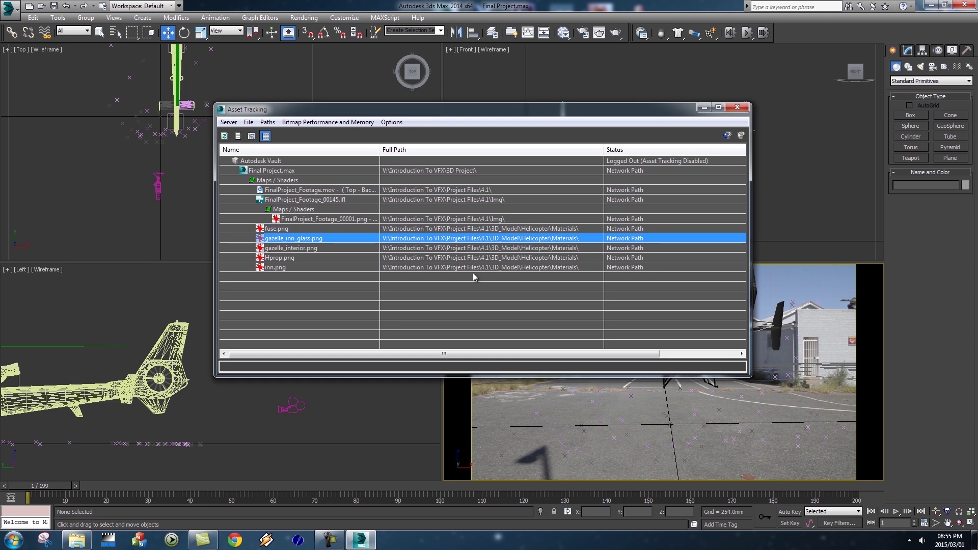
shift+click(473, 268)
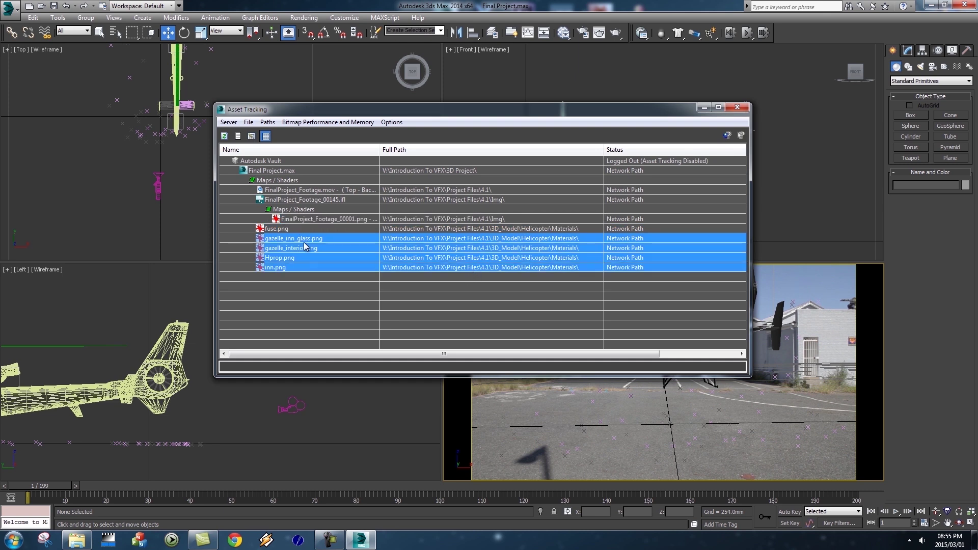
click(444, 291)
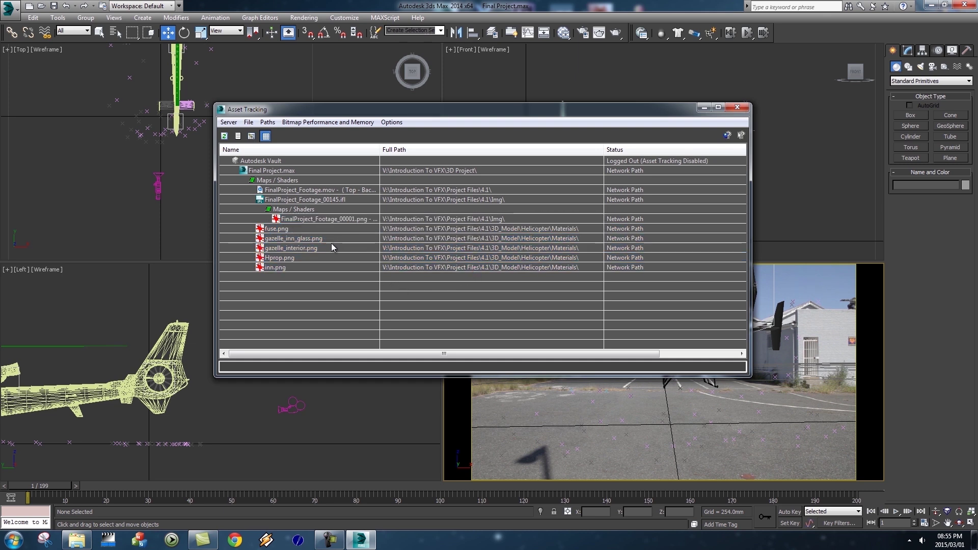
click(335, 238)
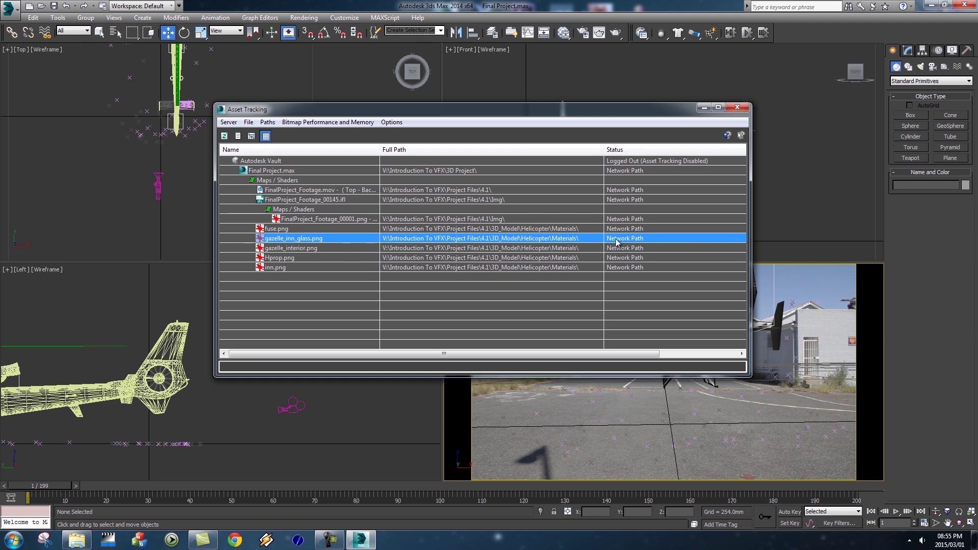
- Set gazelle_inn_glass.png's path to 3D_Model\Helicopter\Materials, then close Asset Tracking
right_click(356, 238)
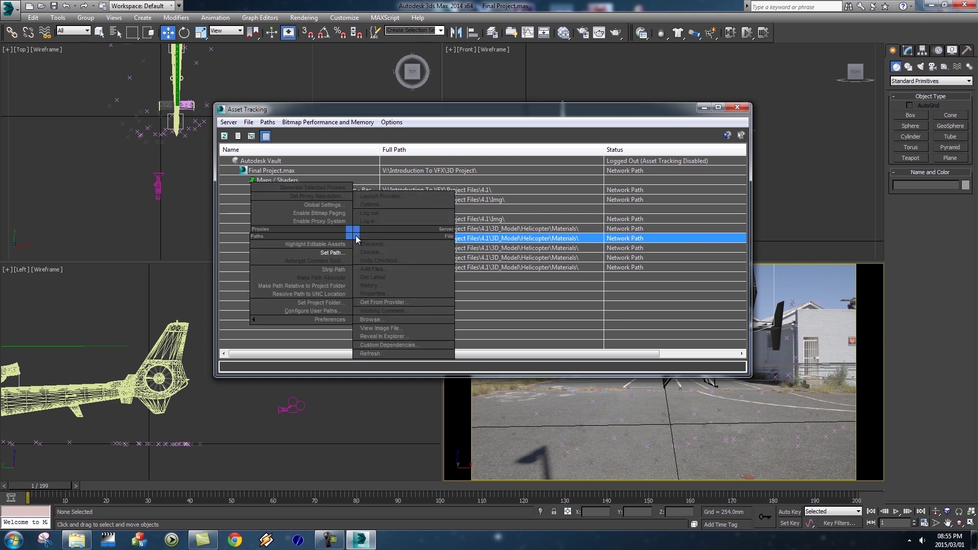
click(325, 254)
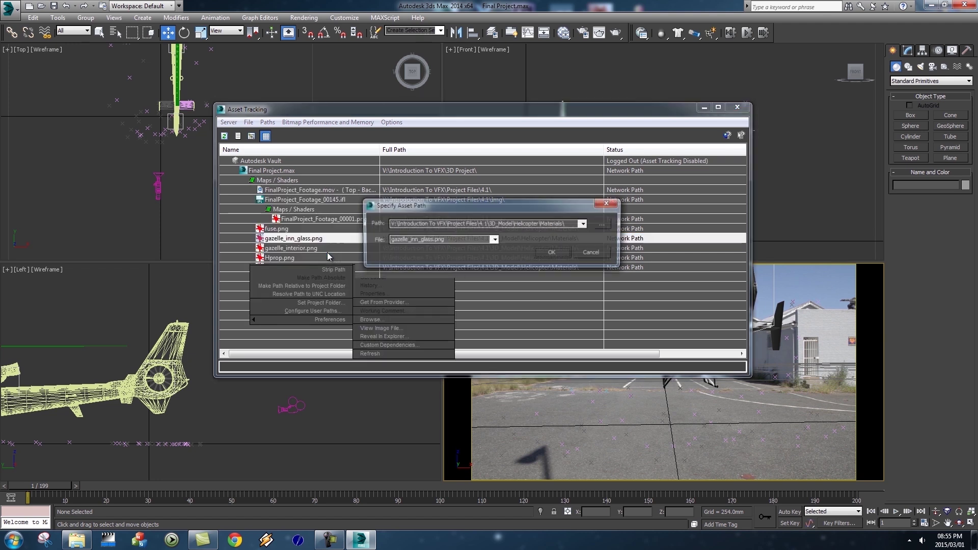
click(605, 225)
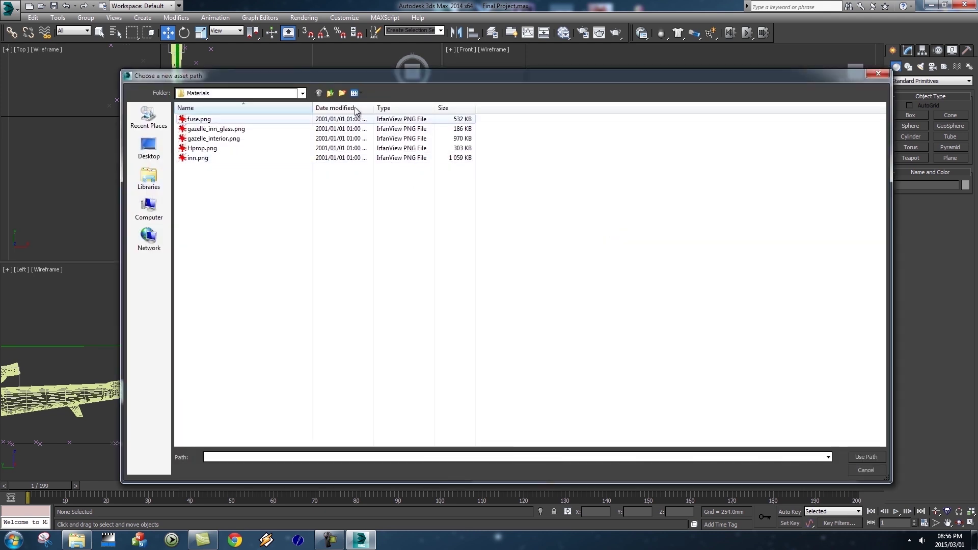
click(302, 93)
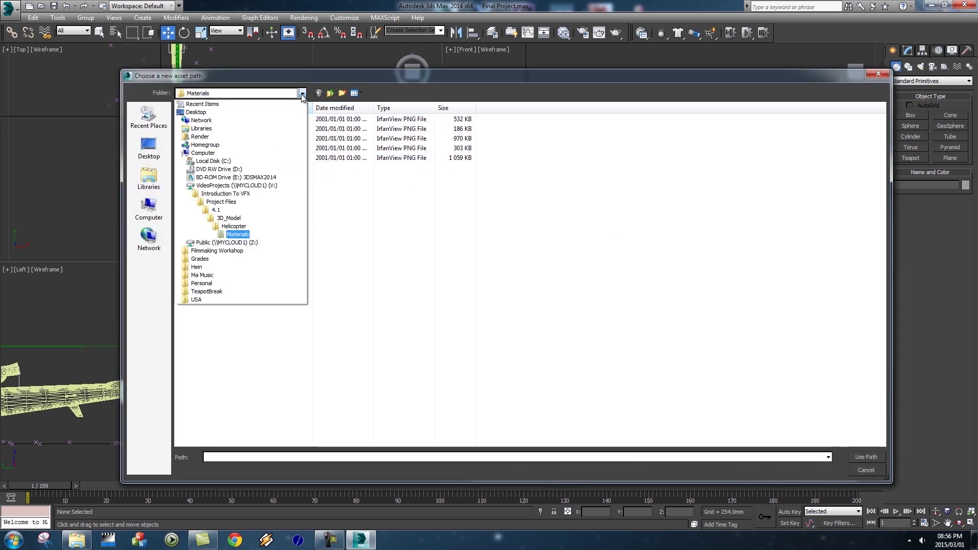
click(229, 218)
double_click(211, 121)
double_click(207, 120)
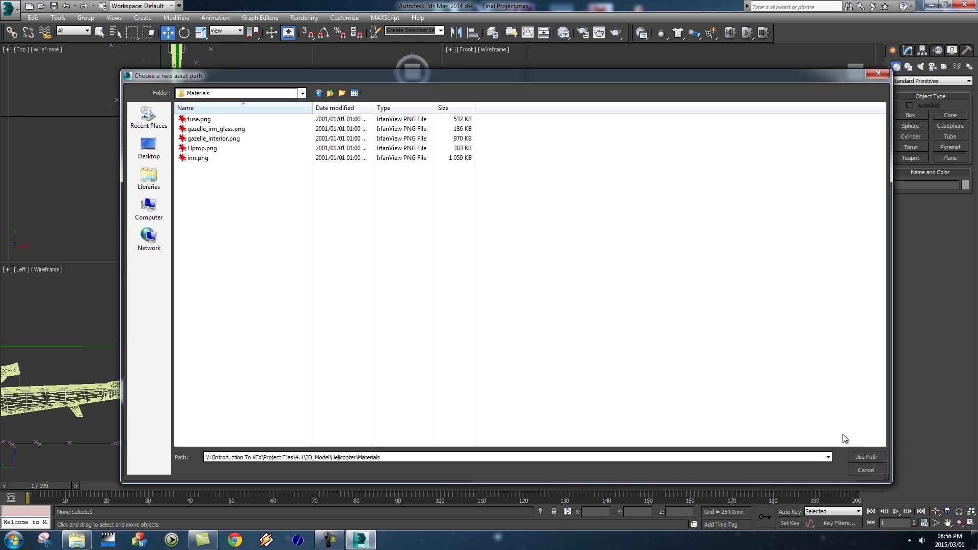
click(866, 456)
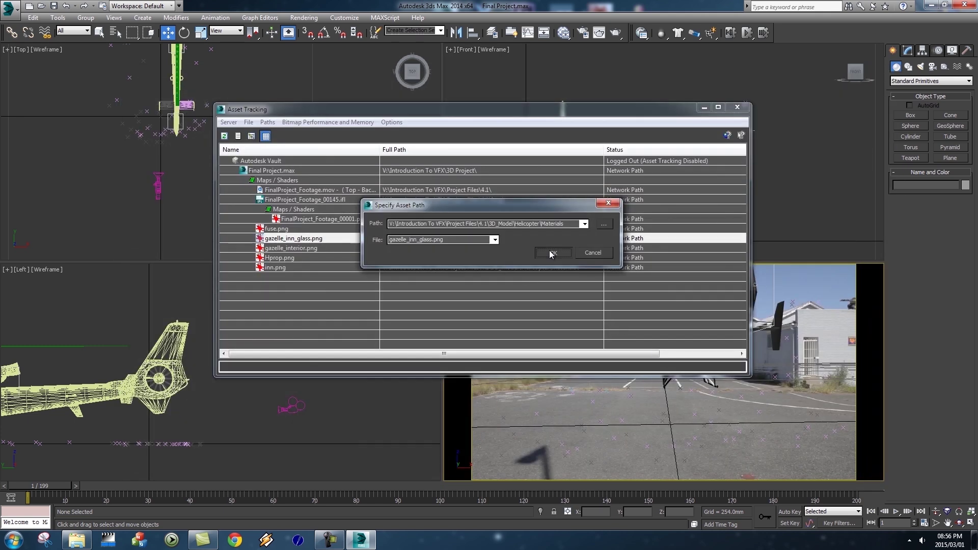
click(553, 253)
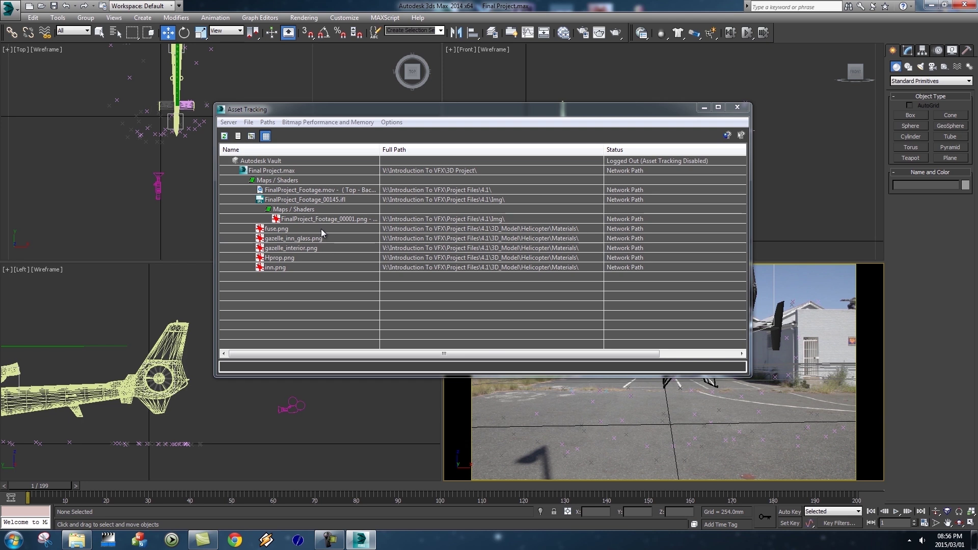
click(737, 107)
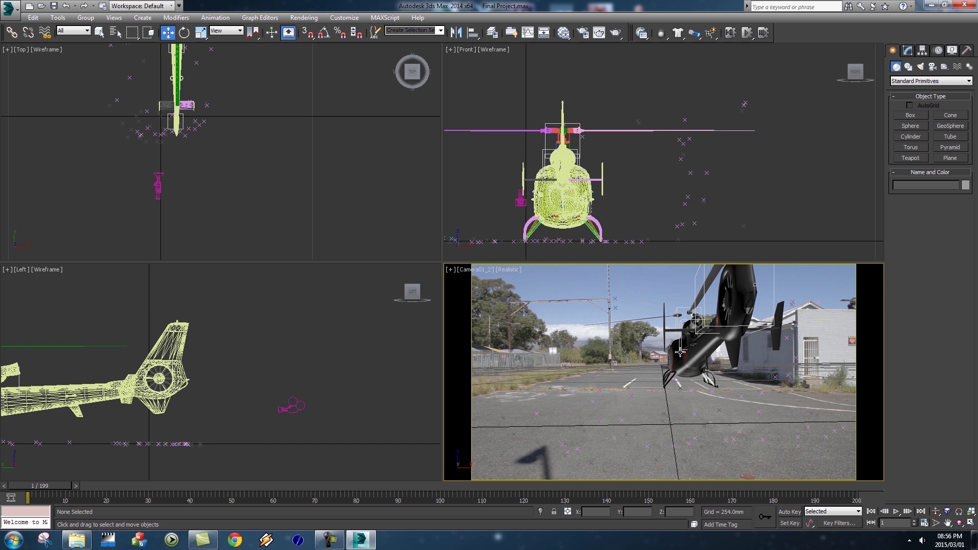
- Frame the helicopter in the Left viewport, trying selections of helpers and the model
middle_drag(131, 323, 367, 306)
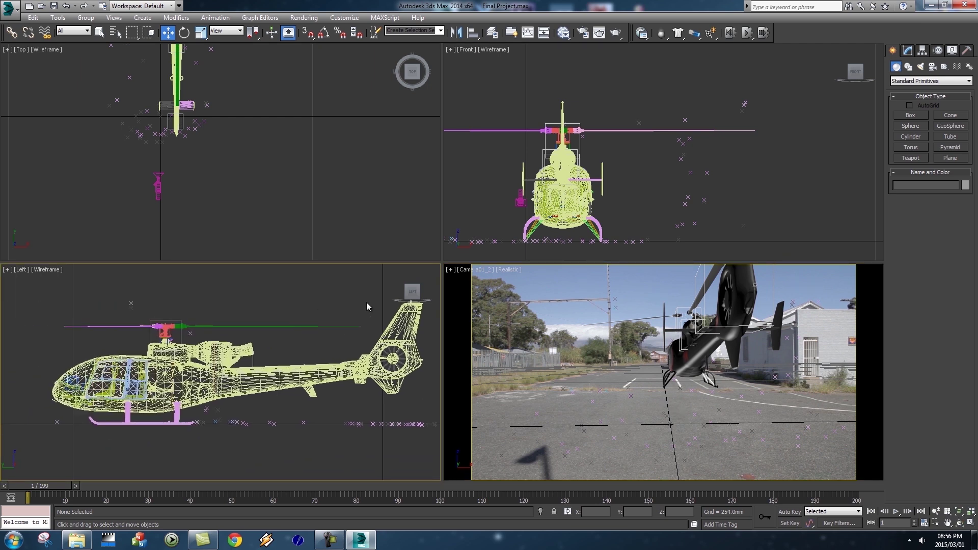
drag(171, 316, 211, 289)
drag(165, 313, 165, 313)
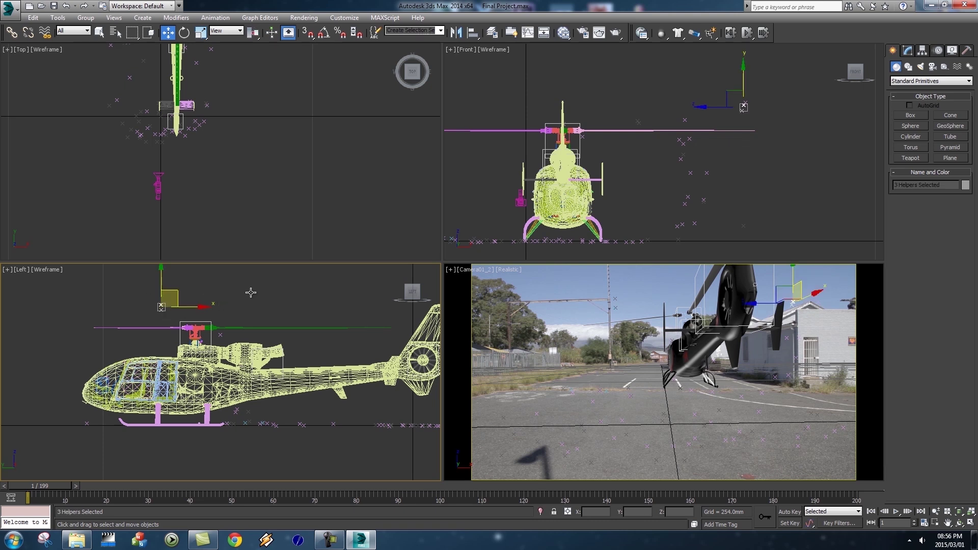
scroll(238, 365, up, 5)
click(223, 361)
middle_drag(223, 360, 299, 374)
scroll(239, 366, down, 4)
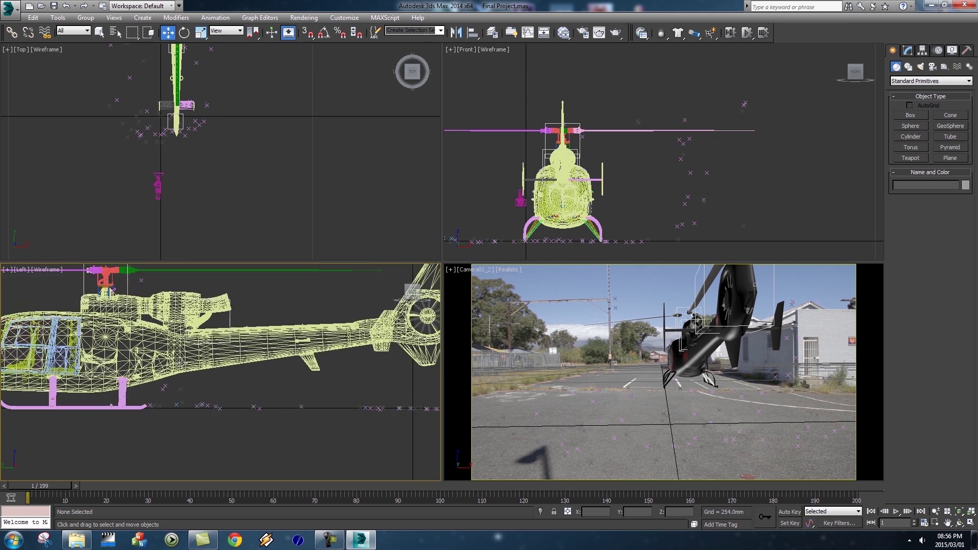
scroll(180, 346, down, 2)
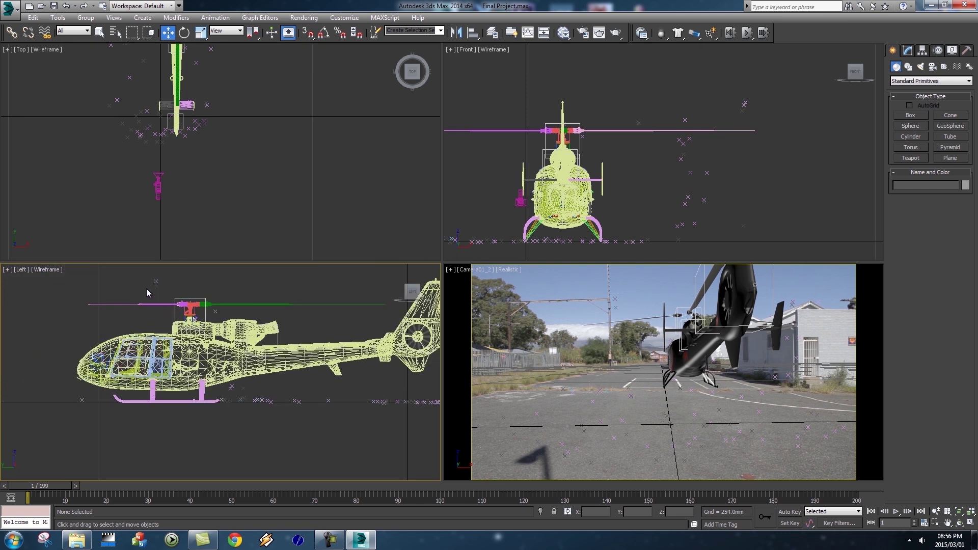
drag(182, 310, 229, 315)
click(244, 282)
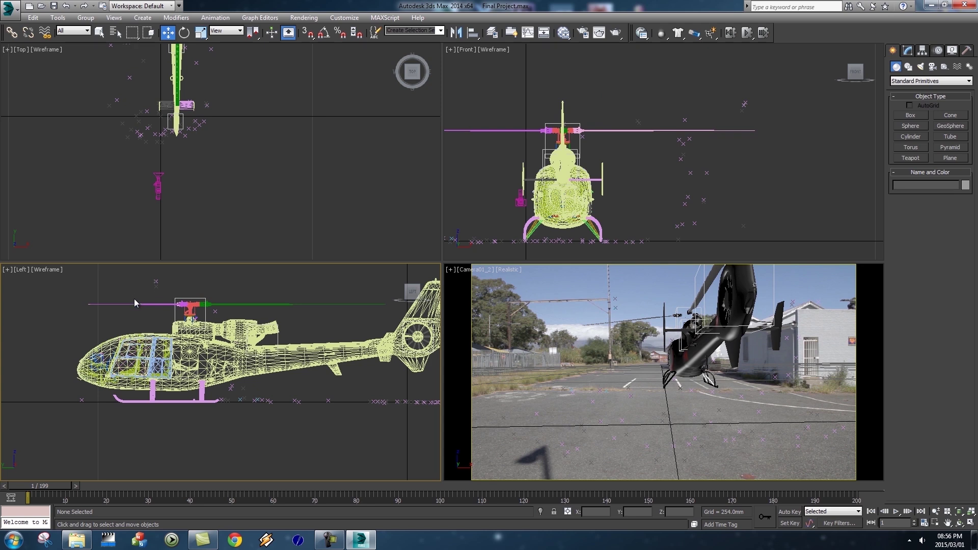
click(243, 286)
- Box-select three tracked-point helpers above the rotor in the Left view
mouse_move(187, 307)
middle_down()
mouse_move(194, 312)
mouse_move(180, 309)
middle_up()
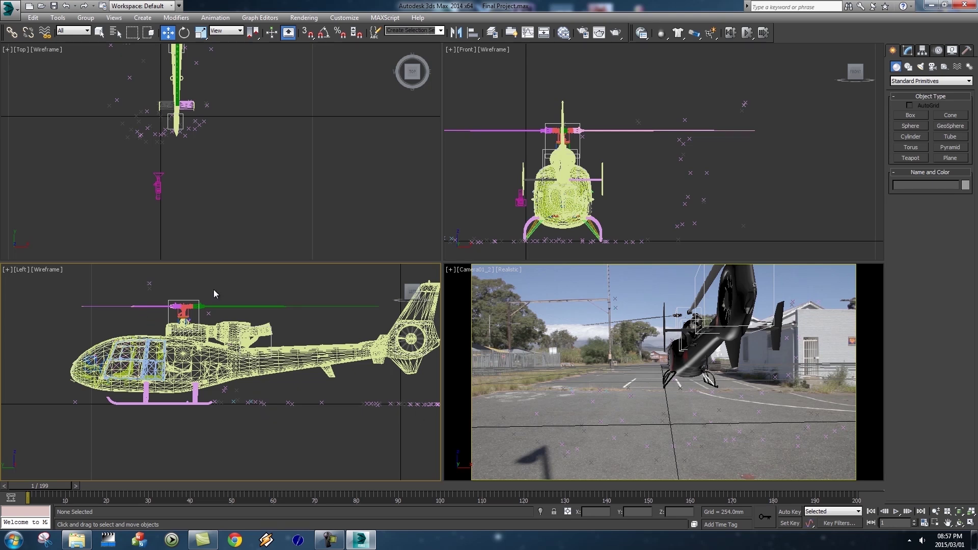
scroll(277, 329, down, 1)
scroll(238, 332, up, 5)
scroll(235, 338, up, 2)
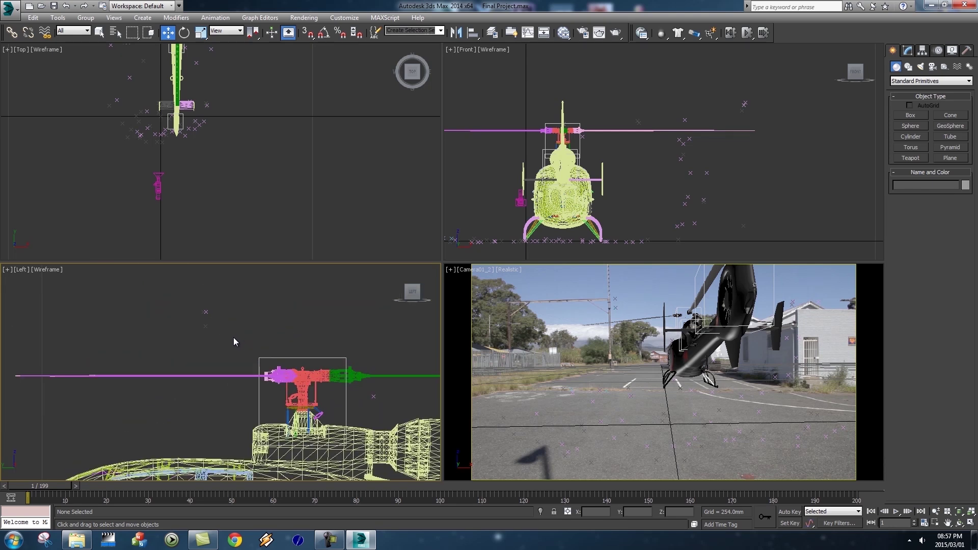
drag(194, 301, 220, 341)
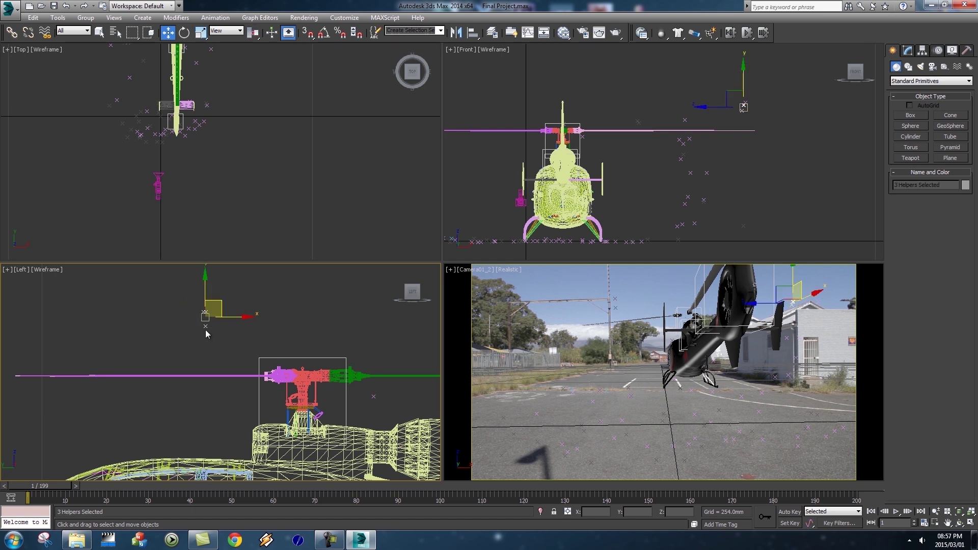
- Select all 104 helpers with Select Similar, hide them, and recentre the Left view
right_click(206, 331)
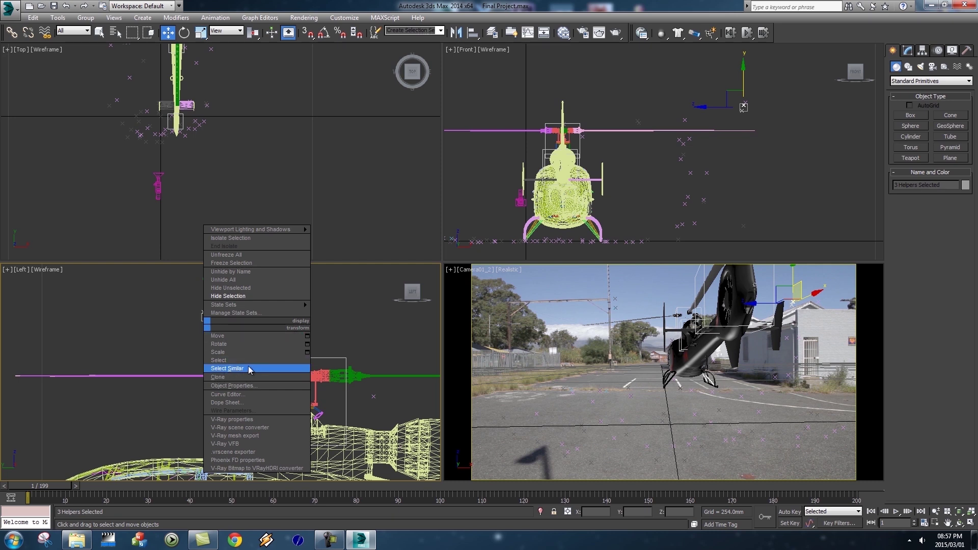
click(227, 368)
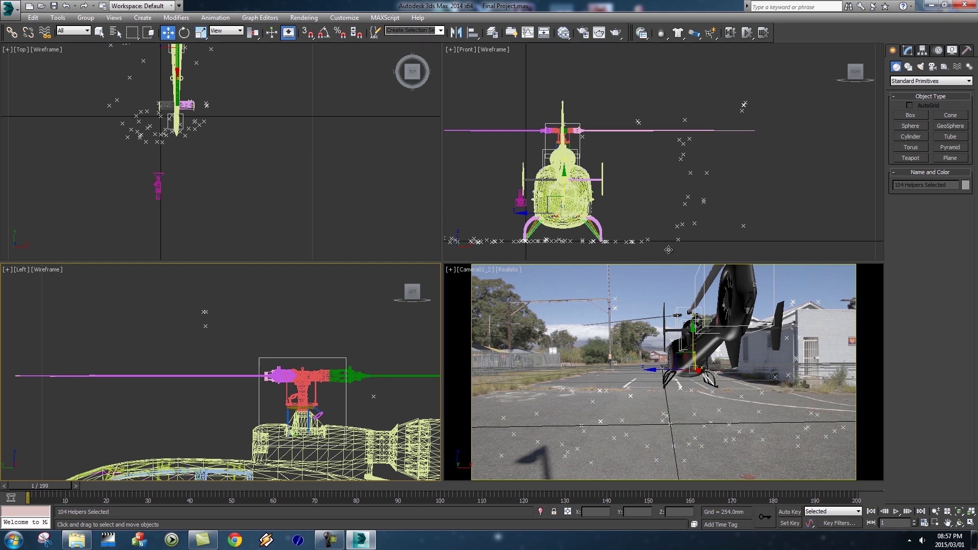
right_click(206, 316)
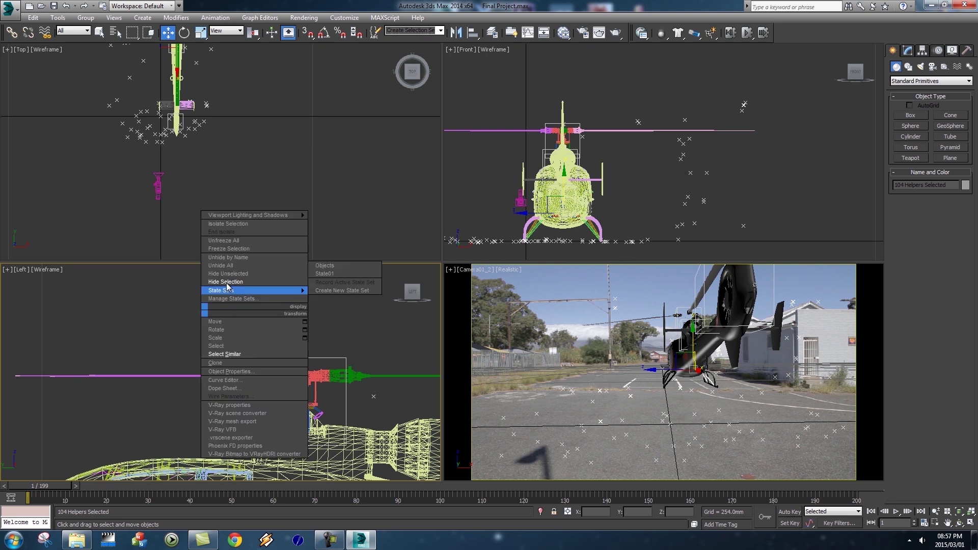
click(245, 282)
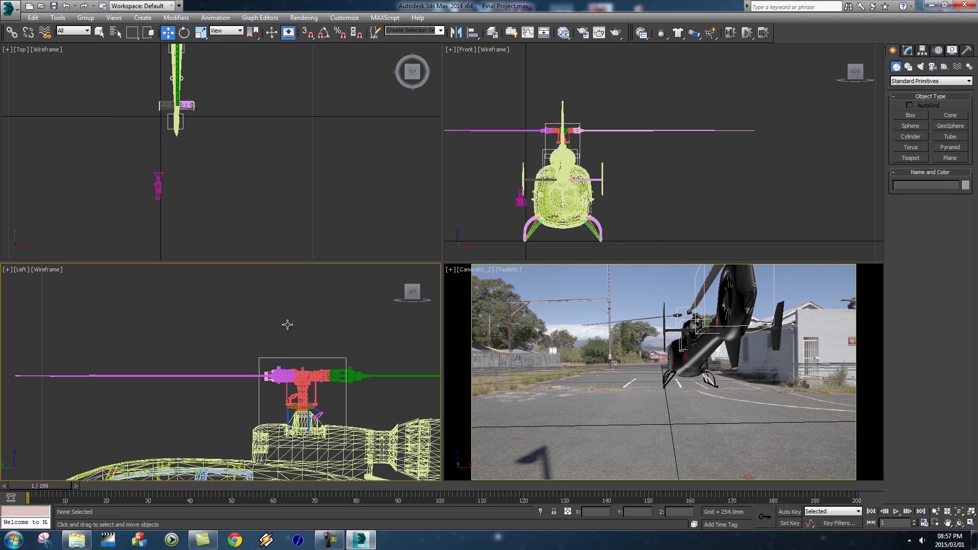
scroll(257, 295, down, 3)
scroll(271, 326, down, 5)
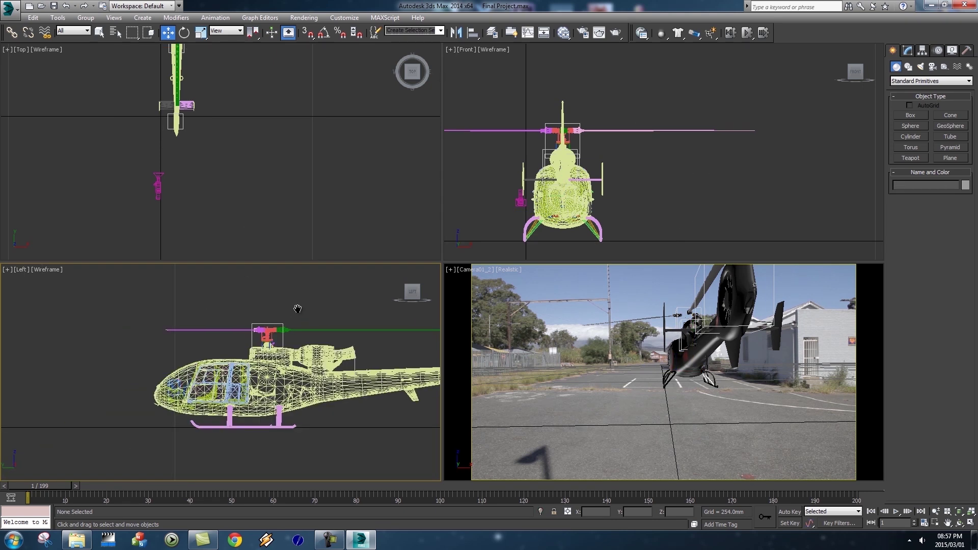
middle_drag(299, 310, 236, 313)
middle_drag(328, 317, 280, 319)
scroll(279, 317, down, 5)
scroll(283, 335, up, 4)
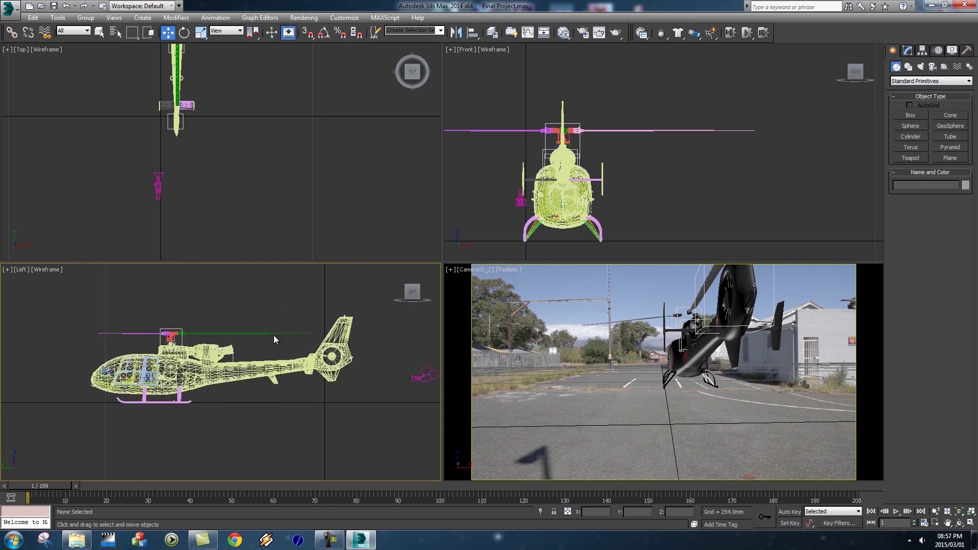
scroll(285, 335, down, 2)
middle_drag(291, 335, 268, 334)
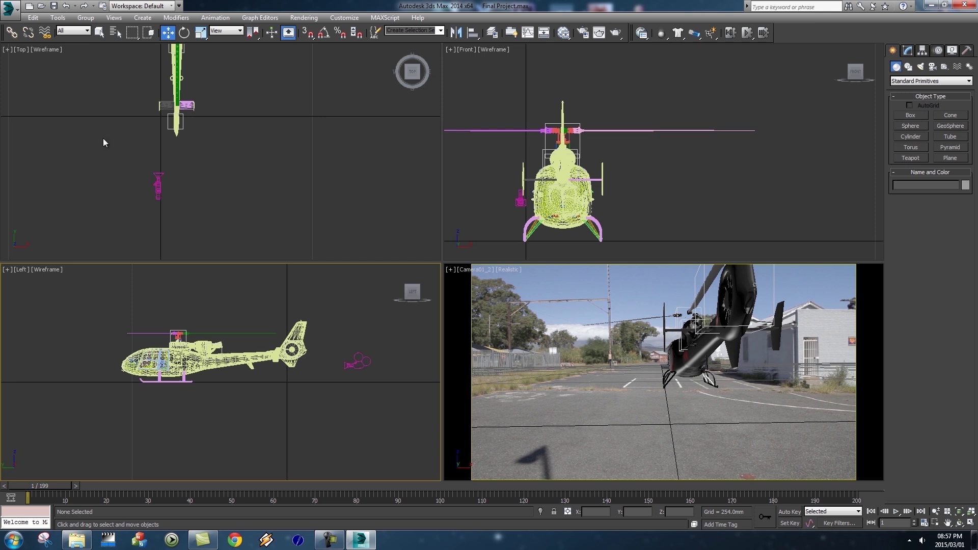
- Box-select the whole helicopter and group its parts as 'Helicopter'
click(101, 34)
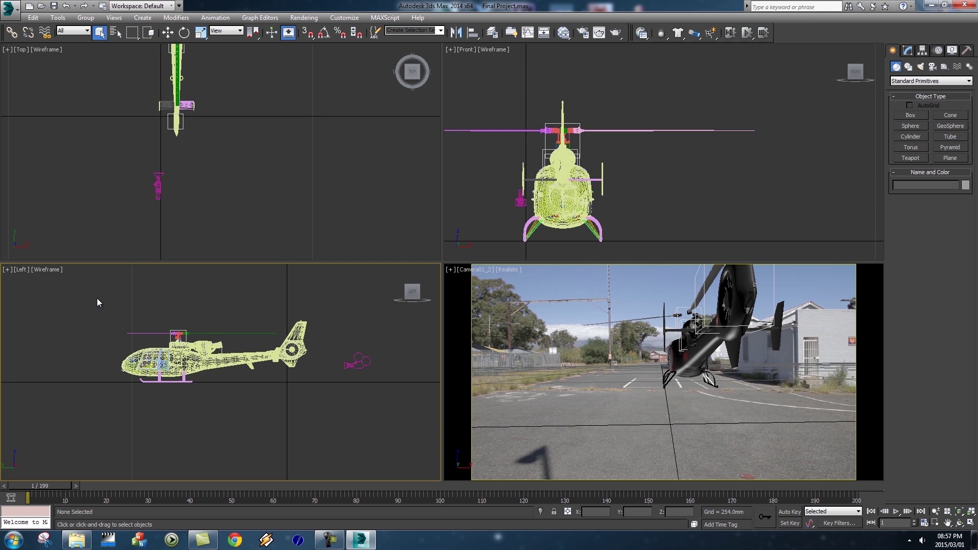
drag(230, 350, 327, 393)
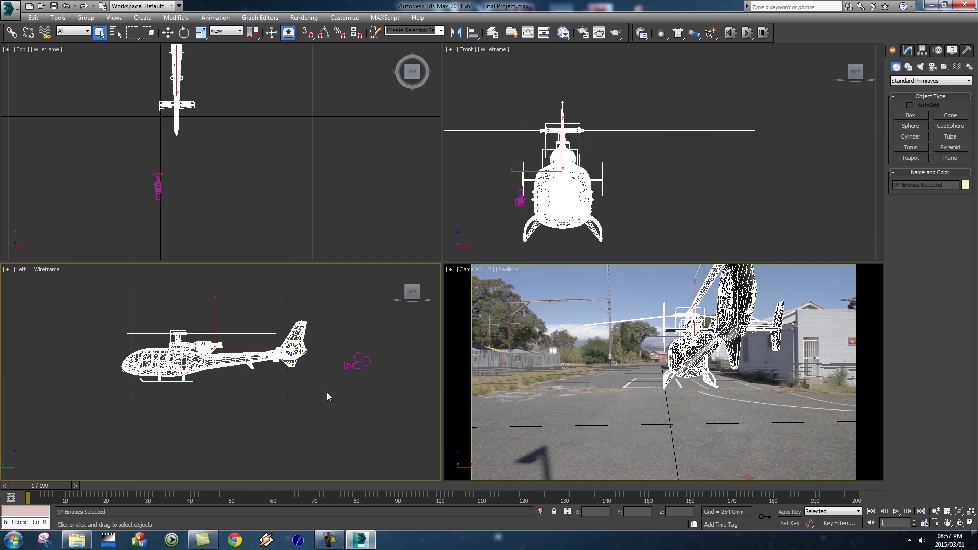
click(86, 18)
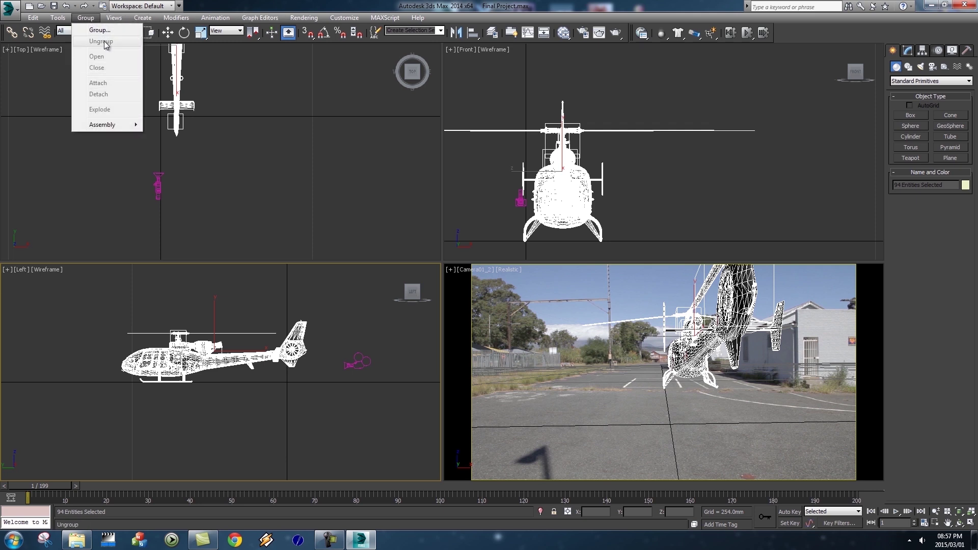
click(97, 30)
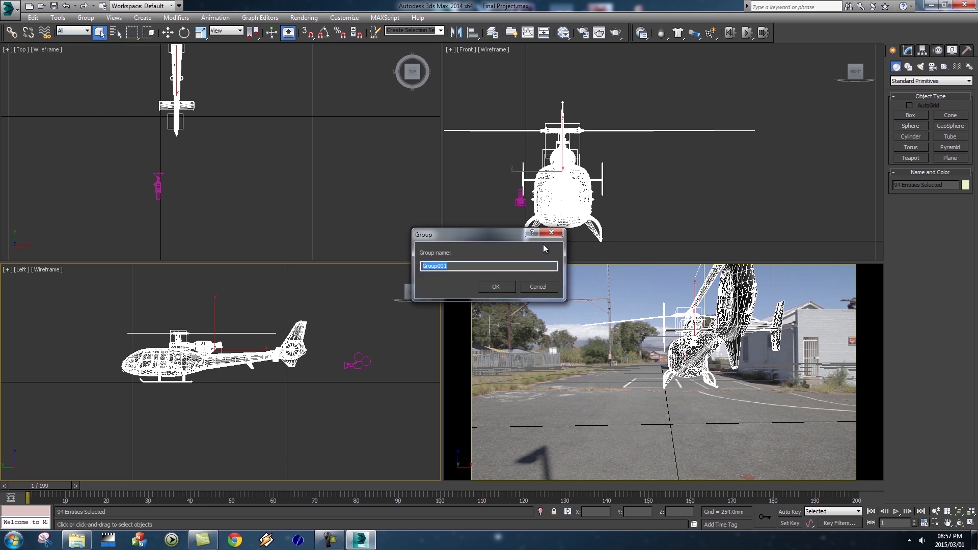
text(Helicopter)
key(Return)
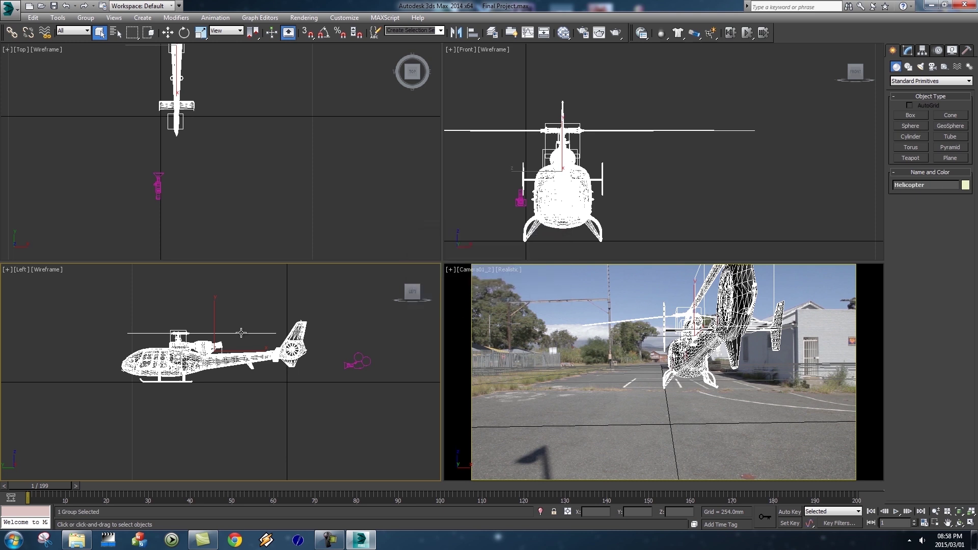
click(255, 298)
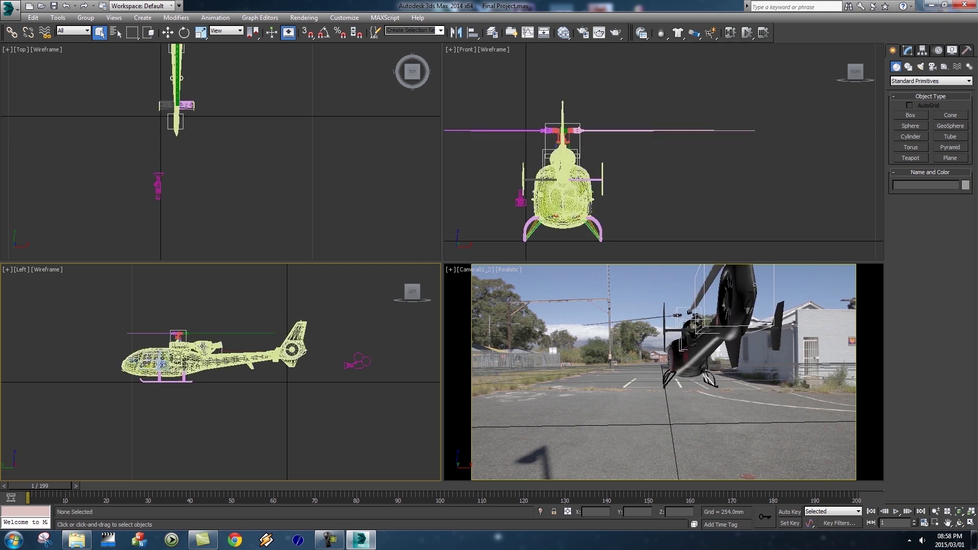
- Select the Helicopter group and move it into place in the Top viewport
click(269, 332)
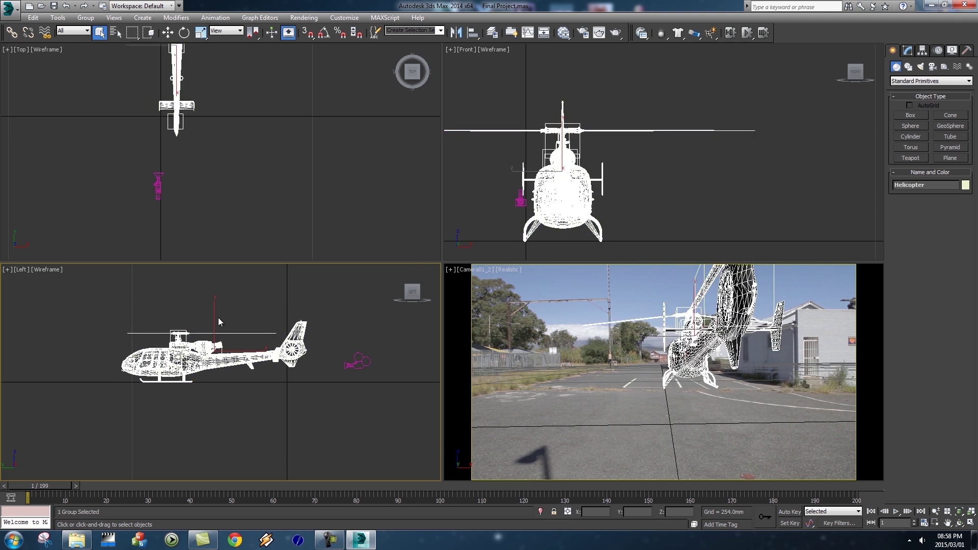
scroll(277, 182, down, 3)
scroll(275, 179, down, 4)
scroll(282, 161, up, 4)
click(169, 33)
mouse_move(244, 108)
mouse_down()
mouse_move(211, 104)
mouse_move(239, 93)
mouse_move(208, 71)
mouse_move(200, 80)
mouse_move(239, 94)
mouse_up()
- Zoom into the Left viewport to confirm the skids rest on the street
right_click(184, 300)
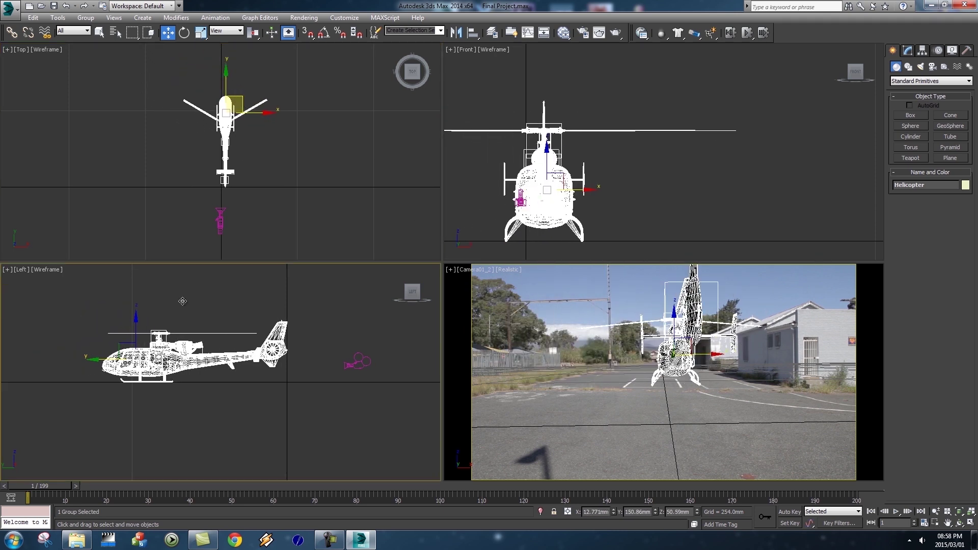
scroll(182, 301, up, 8)
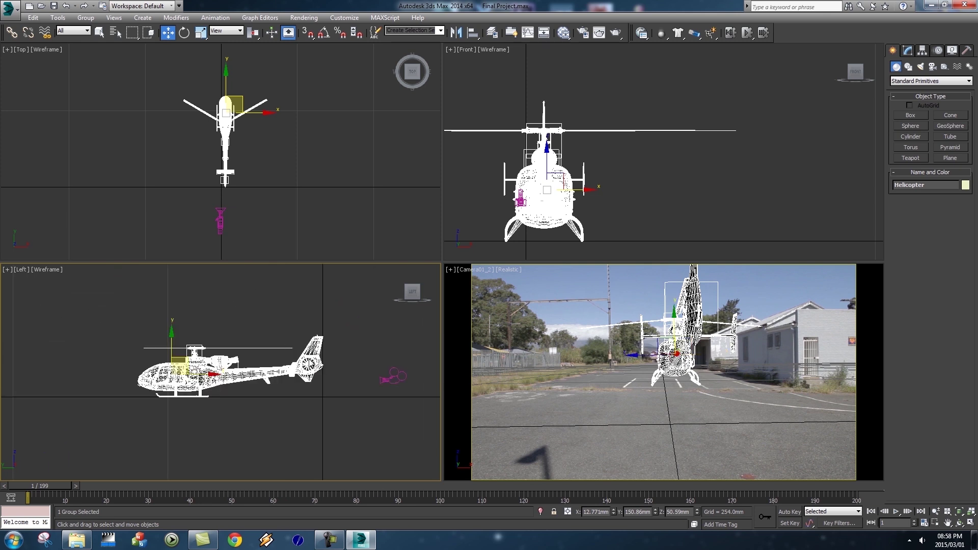
scroll(206, 368, up, 5)
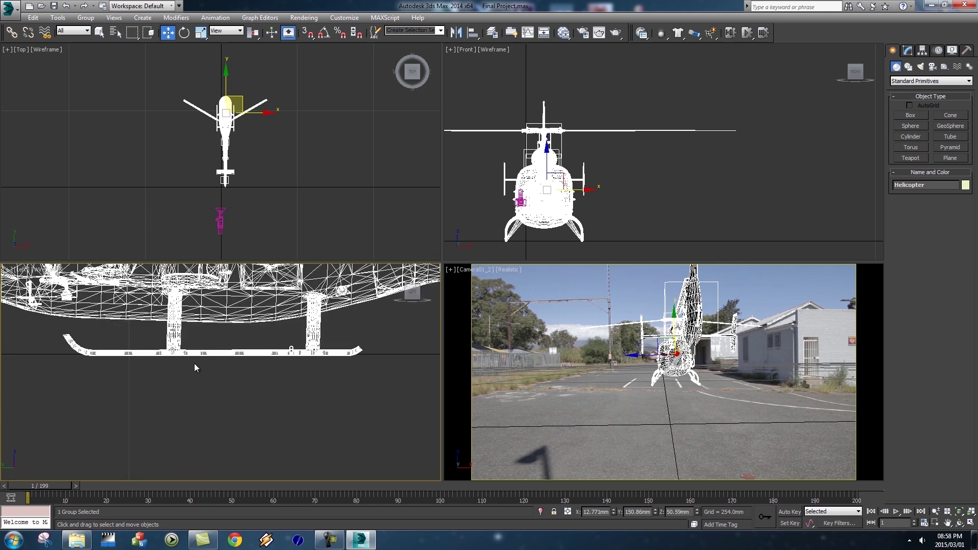
scroll(220, 372, up, 4)
middle_drag(214, 386, 232, 409)
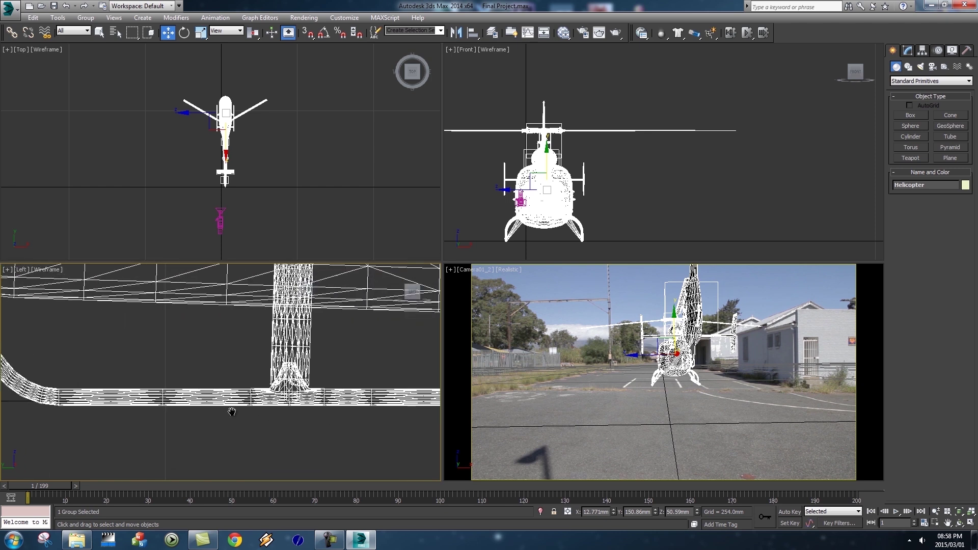
middle_drag(331, 350, 375, 343)
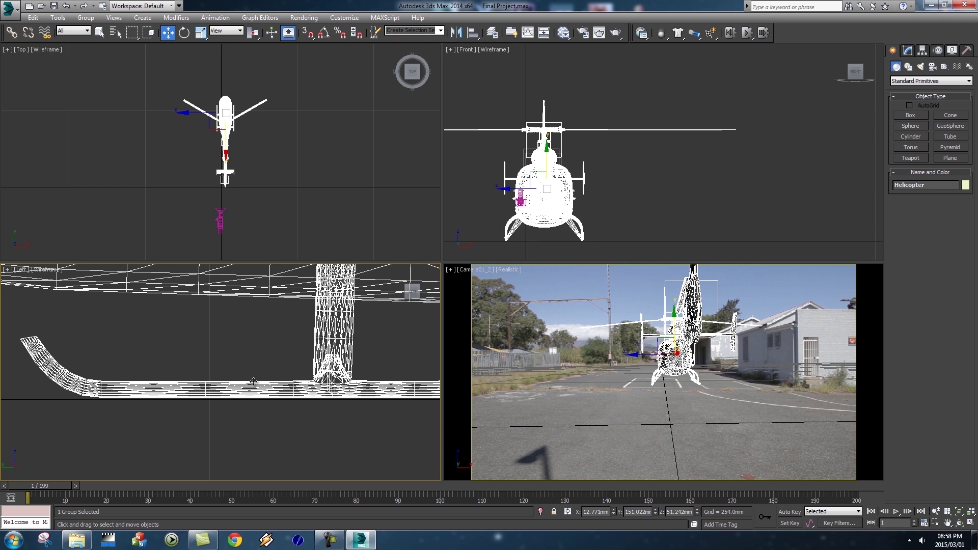
scroll(253, 382, up, 5)
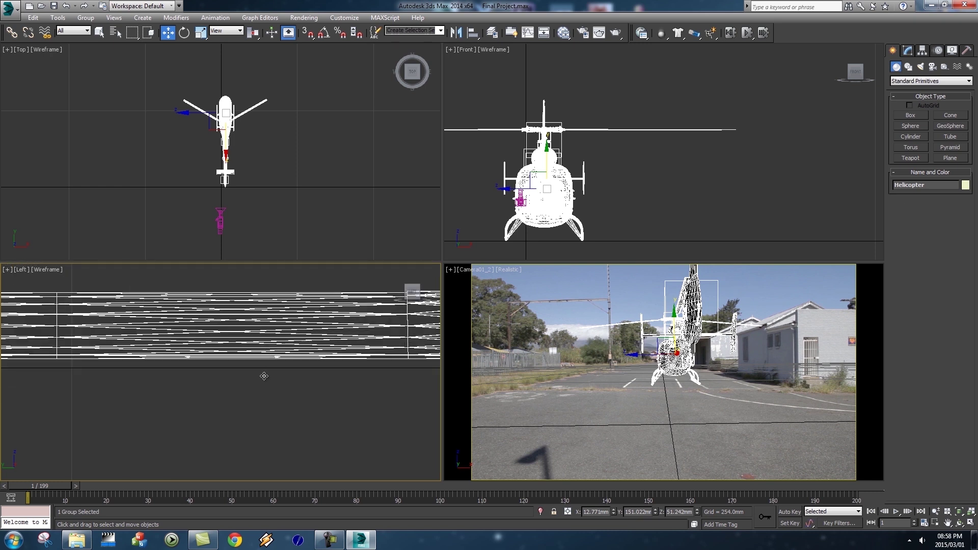
scroll(256, 342, up, 3)
middle_drag(339, 386, 300, 400)
scroll(299, 399, down, 8)
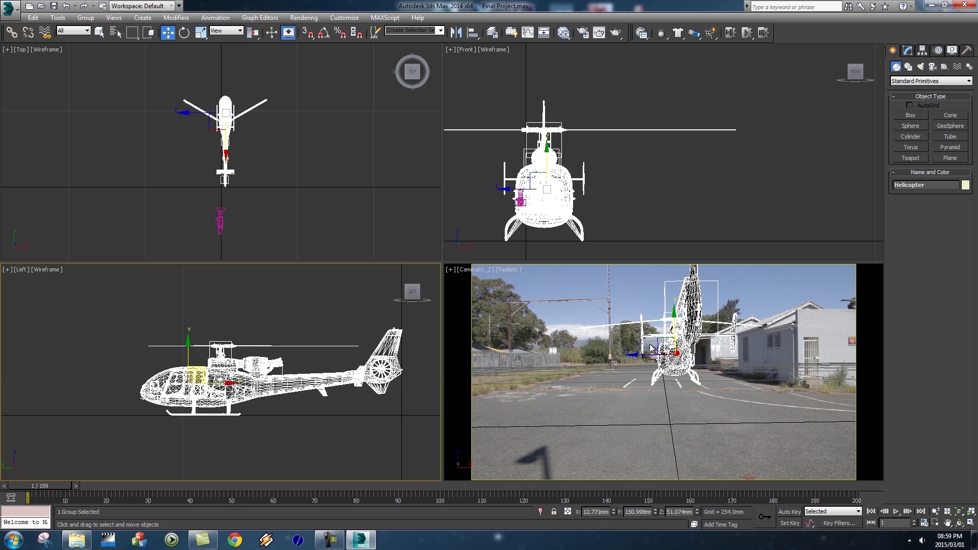
middle_drag(292, 167, 314, 178)
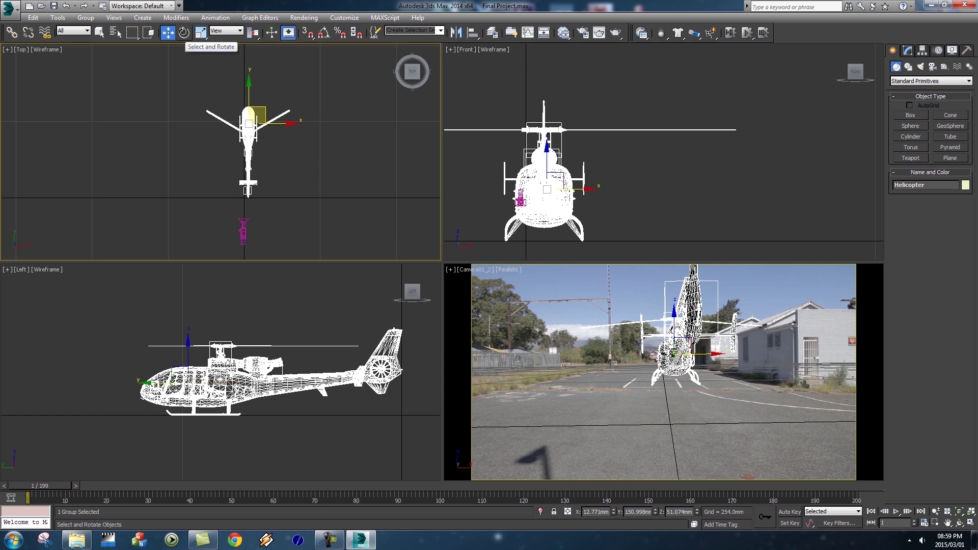
- Rotate the Helicopter group about 40° on Z and move it up-left beside the building in the Top view
click(184, 33)
drag(271, 153, 308, 130)
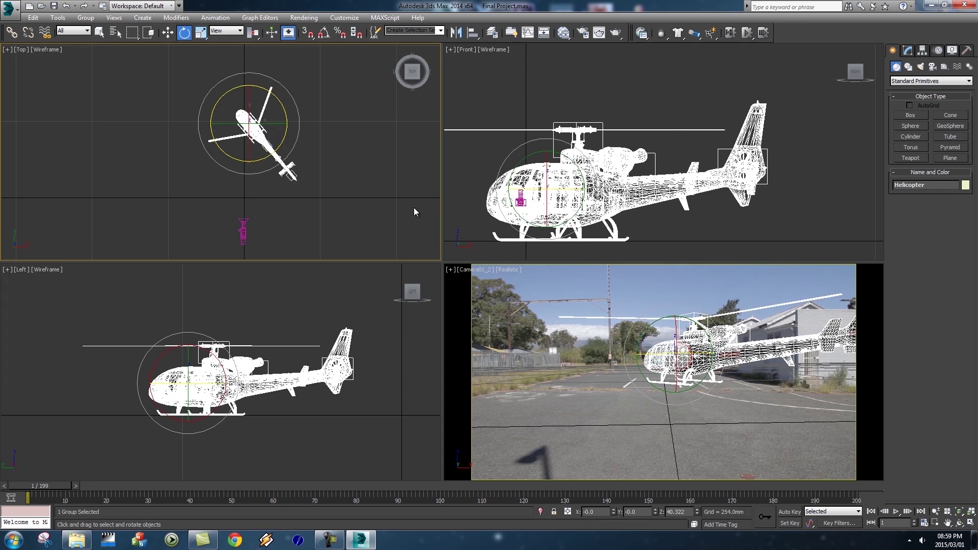
middle_drag(341, 176, 341, 185)
key(w)
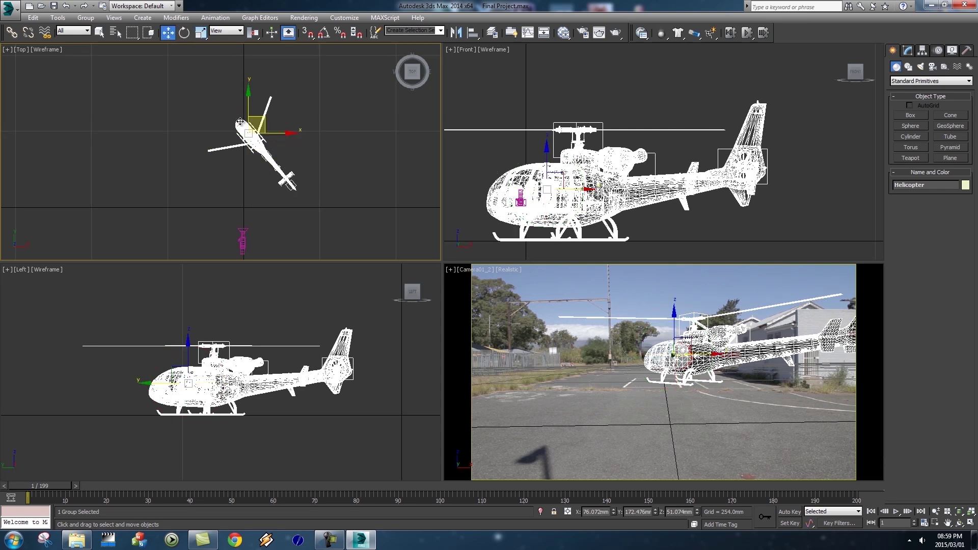
drag(262, 120, 237, 88)
click(874, 314)
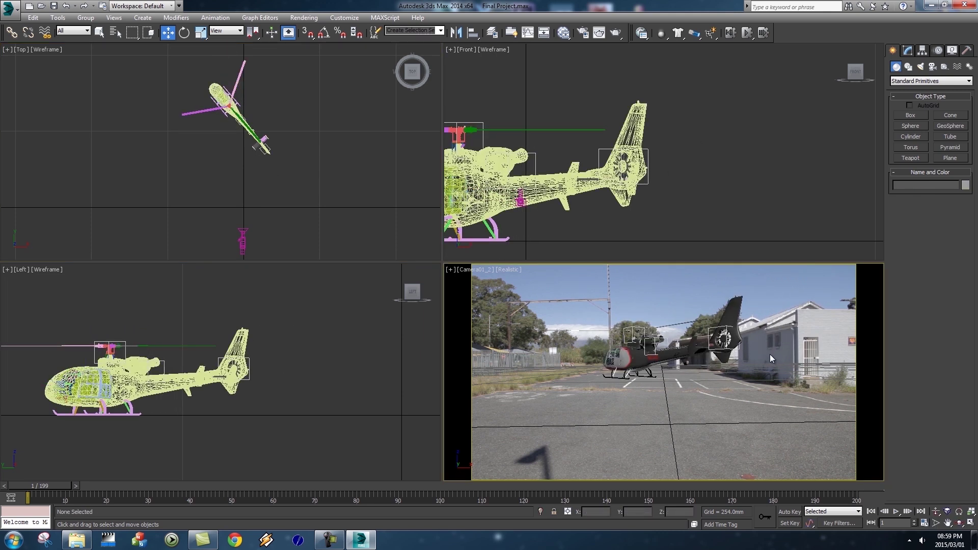
- Render the camera view with V-Ray from the Rendering menu
click(301, 18)
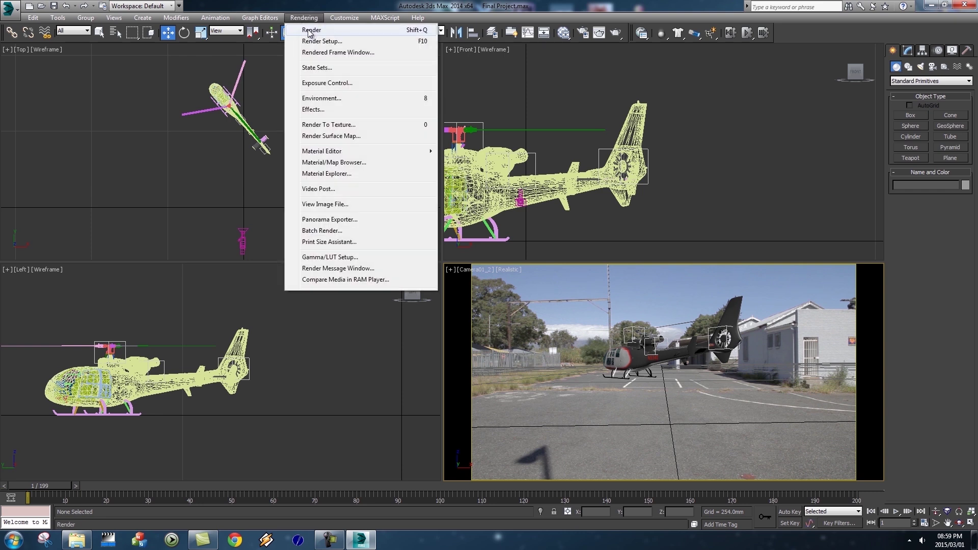
click(310, 30)
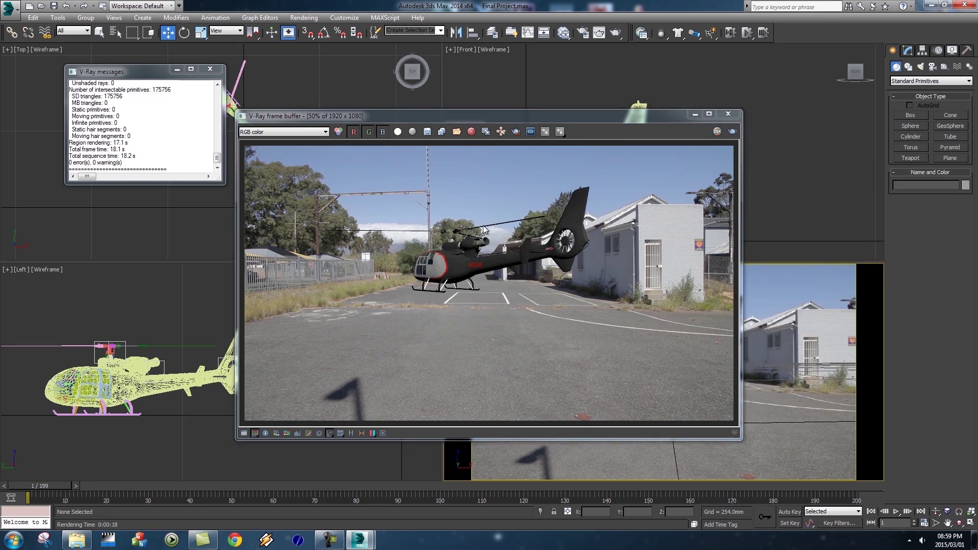
drag(463, 115, 444, 89)
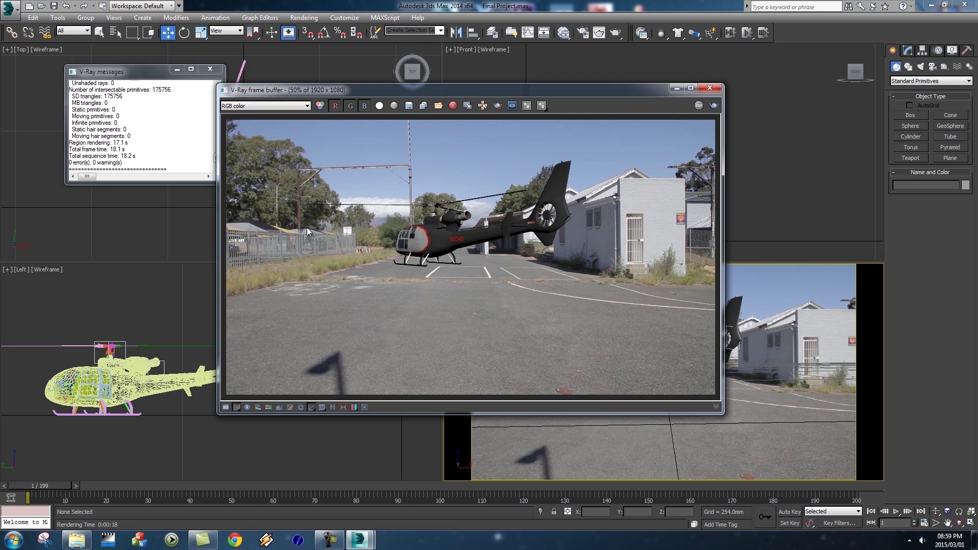
- Zoom and pan the V-Ray frame buffer to inspect the helicopter, then minimize it
scroll(435, 249, up, 1)
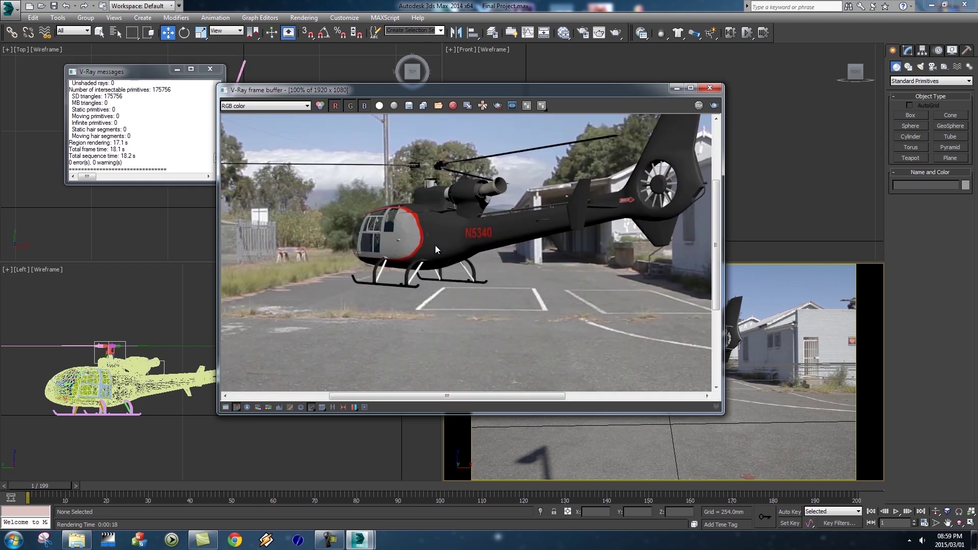
scroll(436, 249, up, 1)
middle_drag(522, 222, 594, 231)
middle_drag(356, 268, 451, 225)
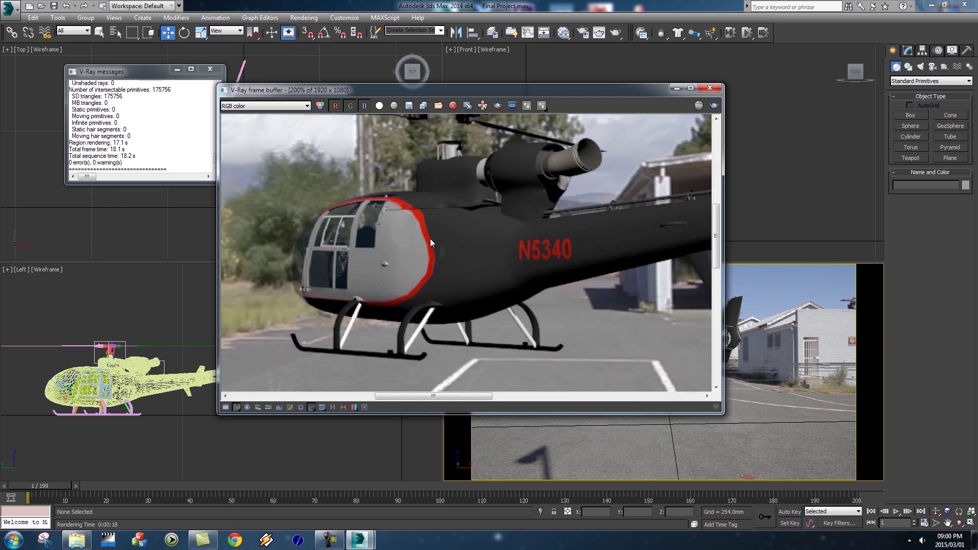
scroll(461, 264, down, 1)
scroll(469, 264, down, 1)
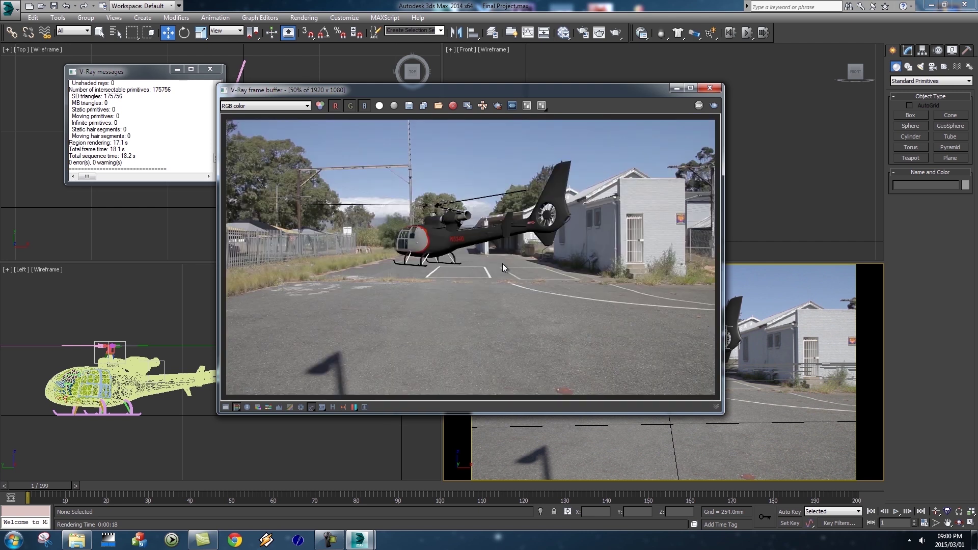
click(676, 89)
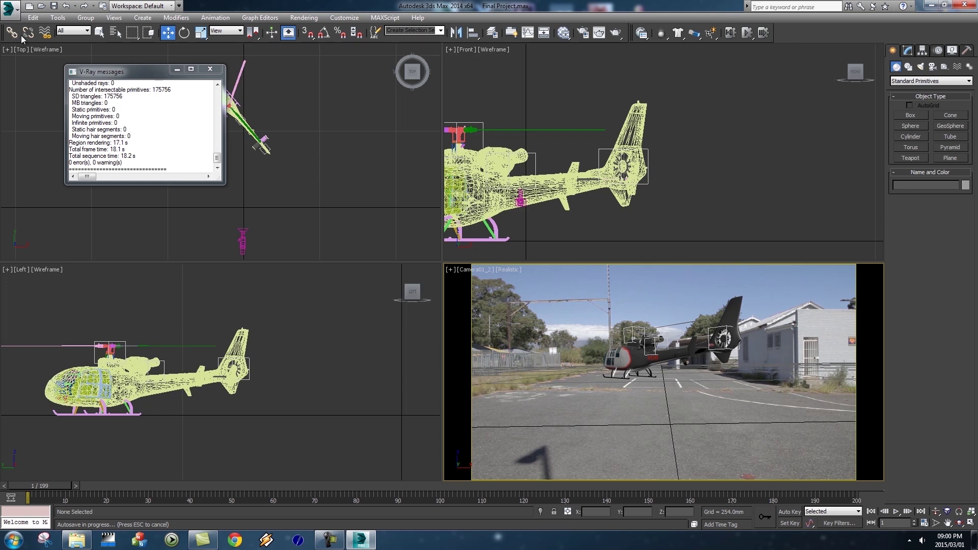
- Save the scene as a new file, Final Project_2.max, in the 3D Project folder
click(12, 9)
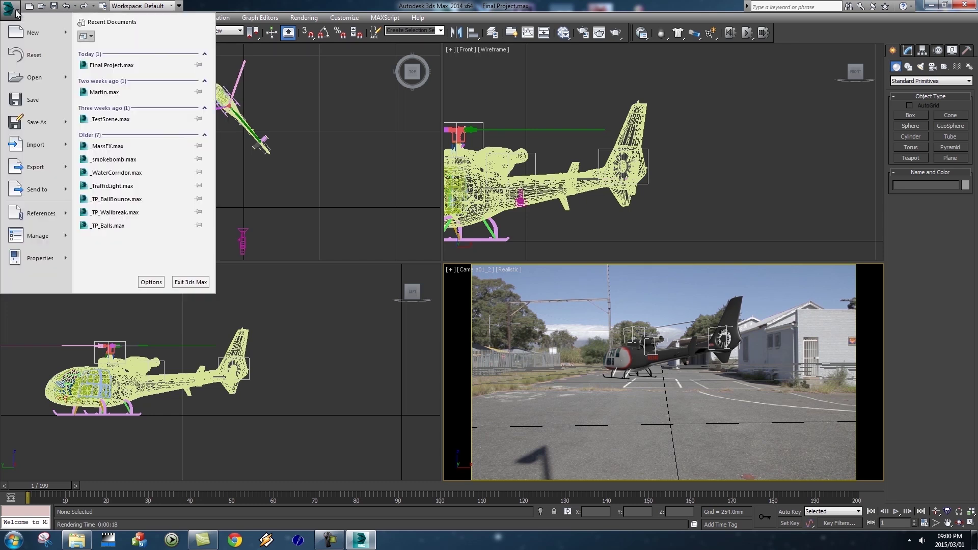
click(33, 125)
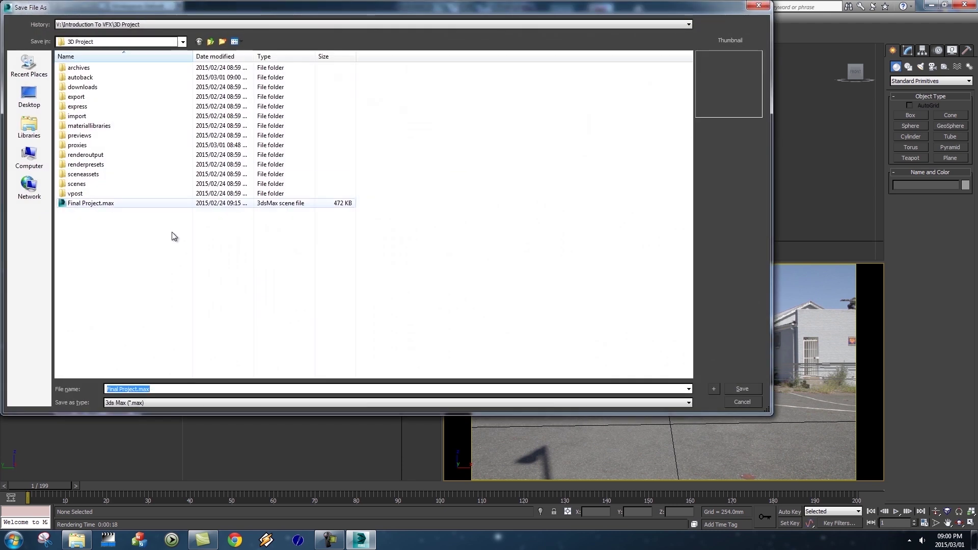
click(94, 203)
click(163, 388)
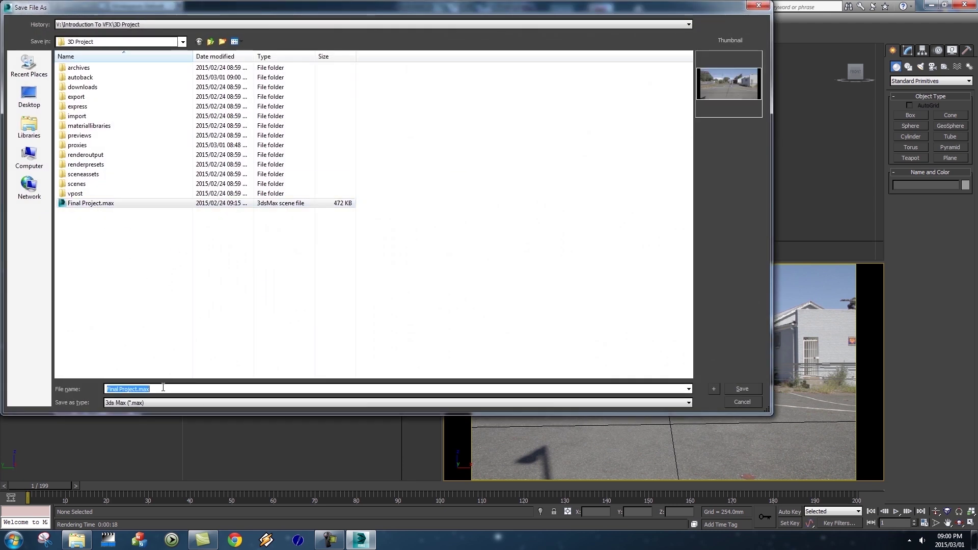
key(Left)
key(Left)
key(Left)
text(_2)
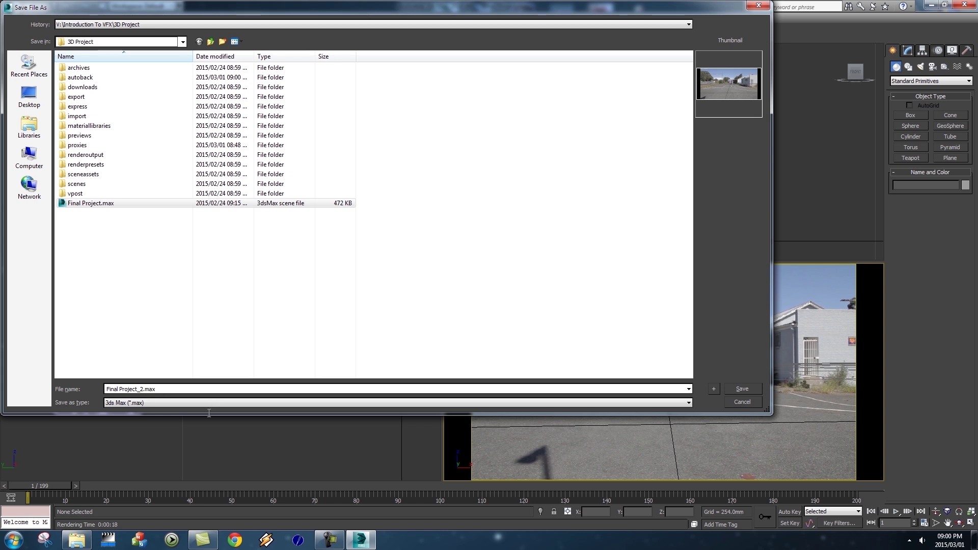
click(742, 390)
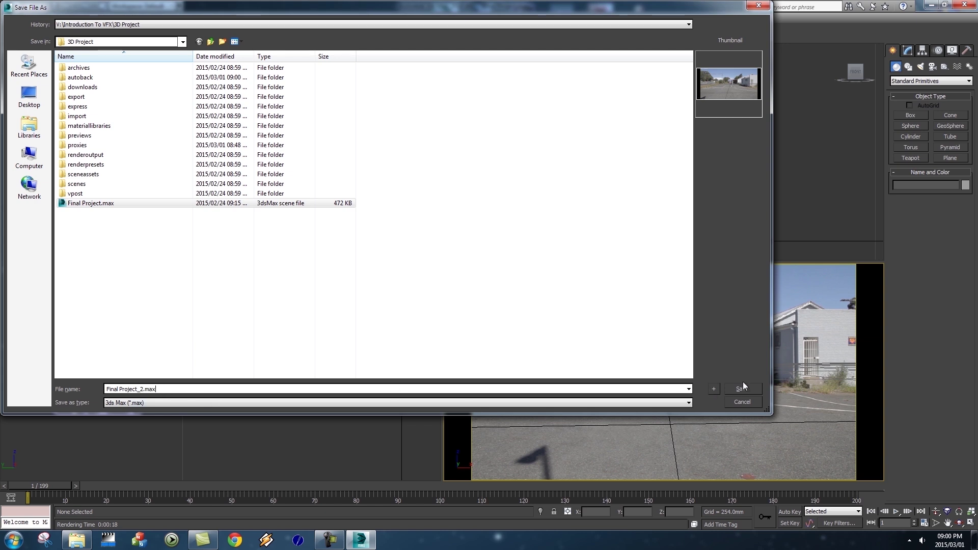